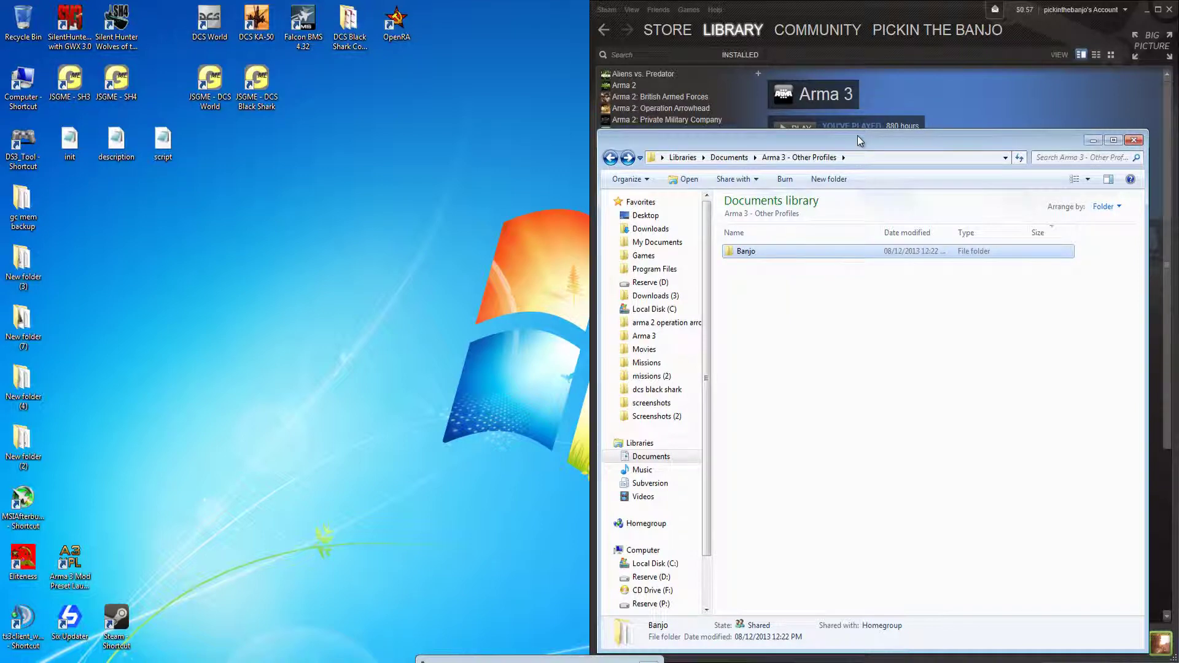
- Move the Explorer window up and left to uncover the Steam page
drag(857, 135, 736, 124)
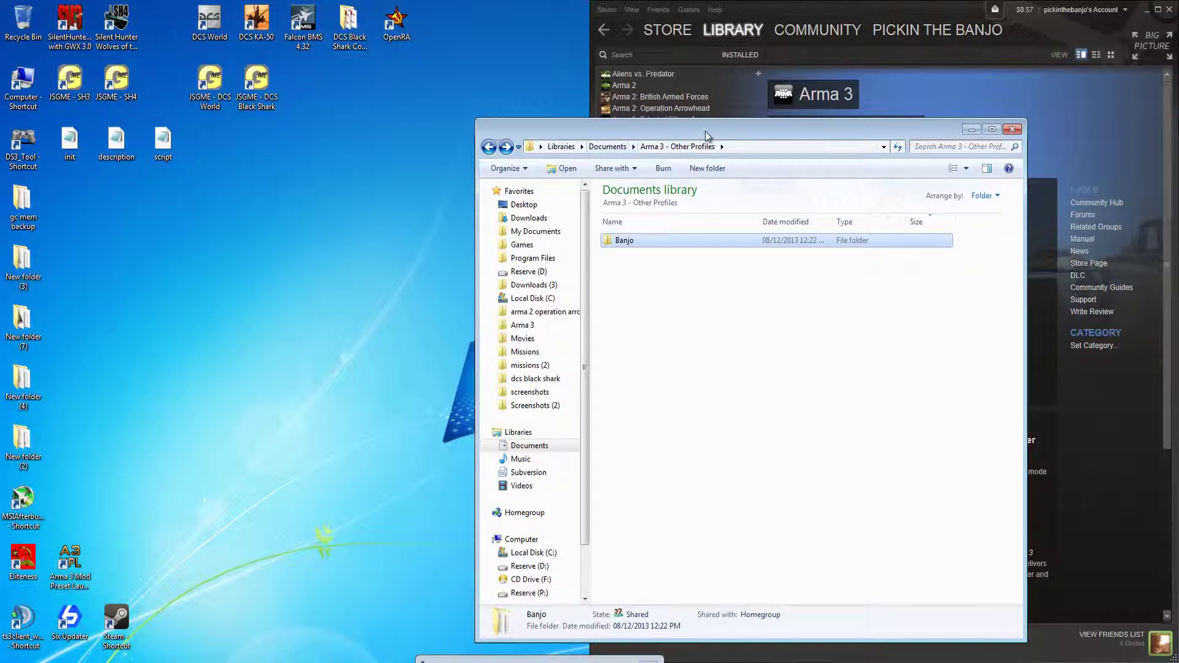
drag(705, 133, 538, 150)
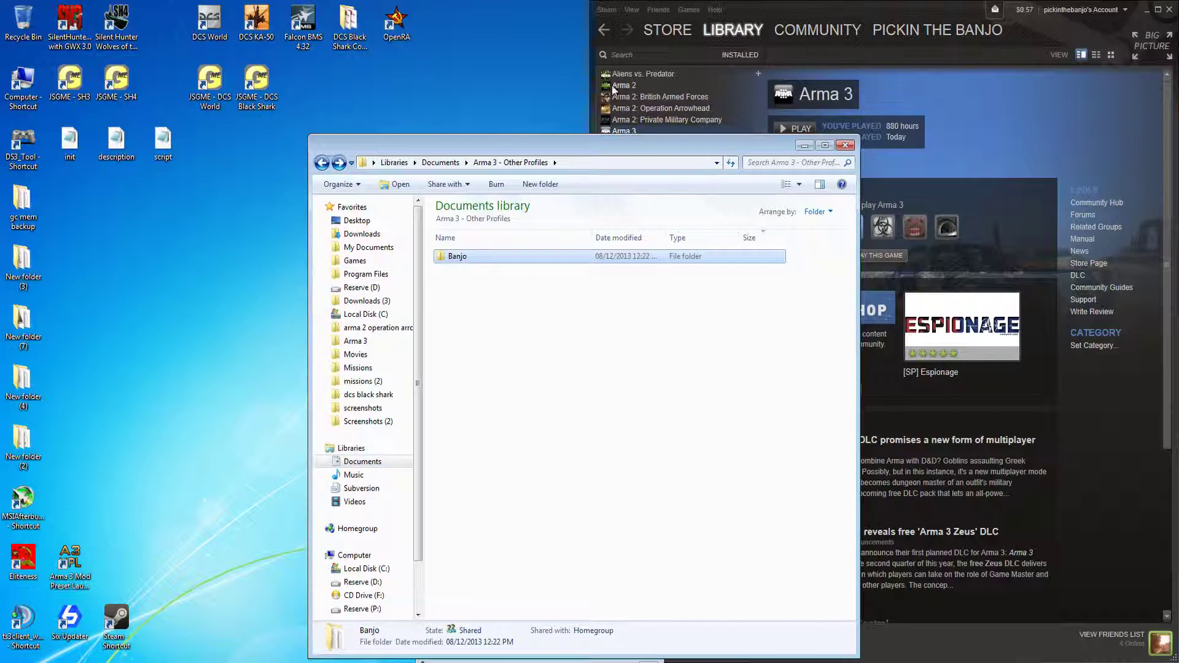
drag(621, 149, 549, 117)
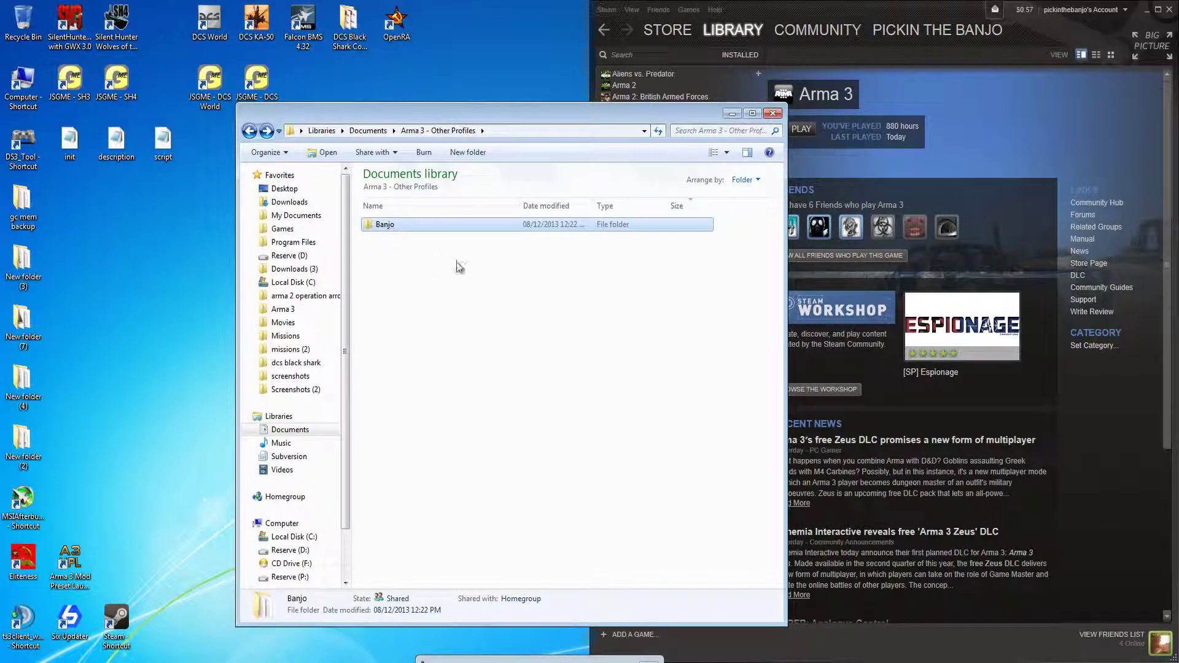
double_click(385, 226)
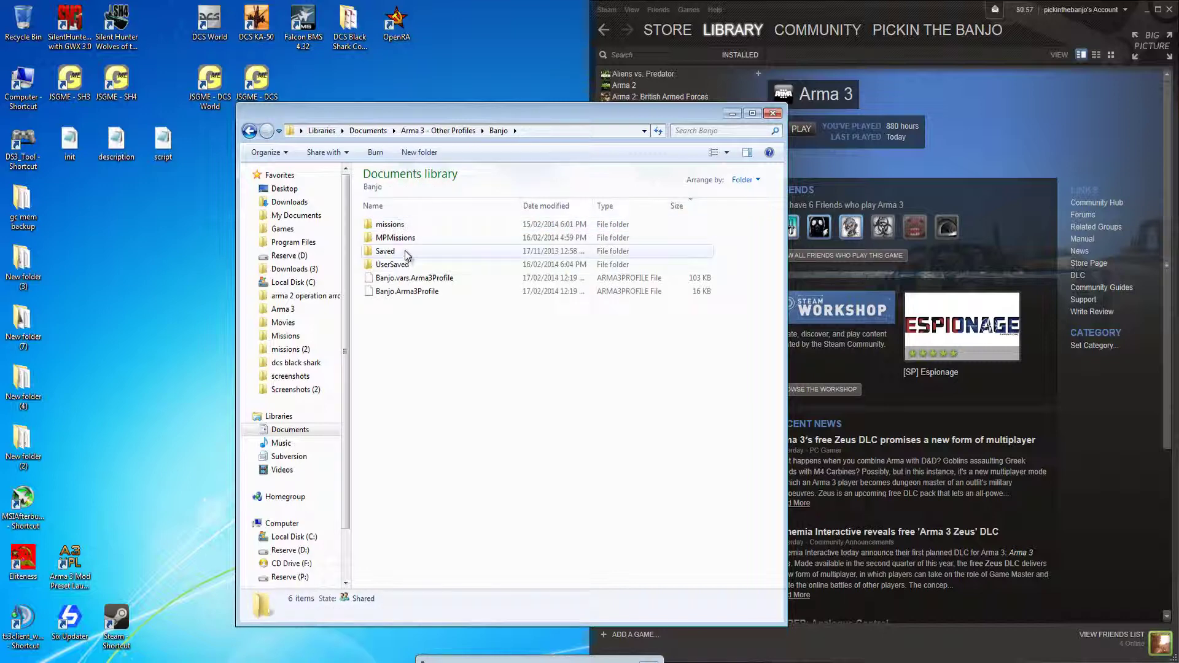
double_click(399, 229)
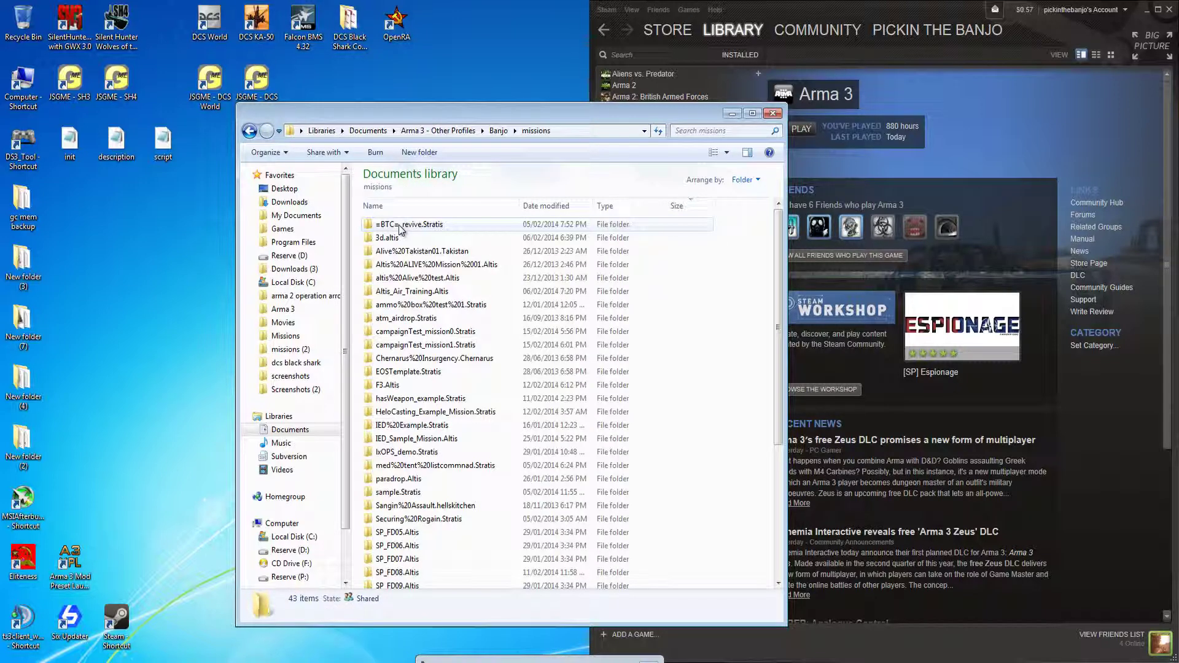
scroll(429, 341, down, 5)
scroll(430, 340, up, 5)
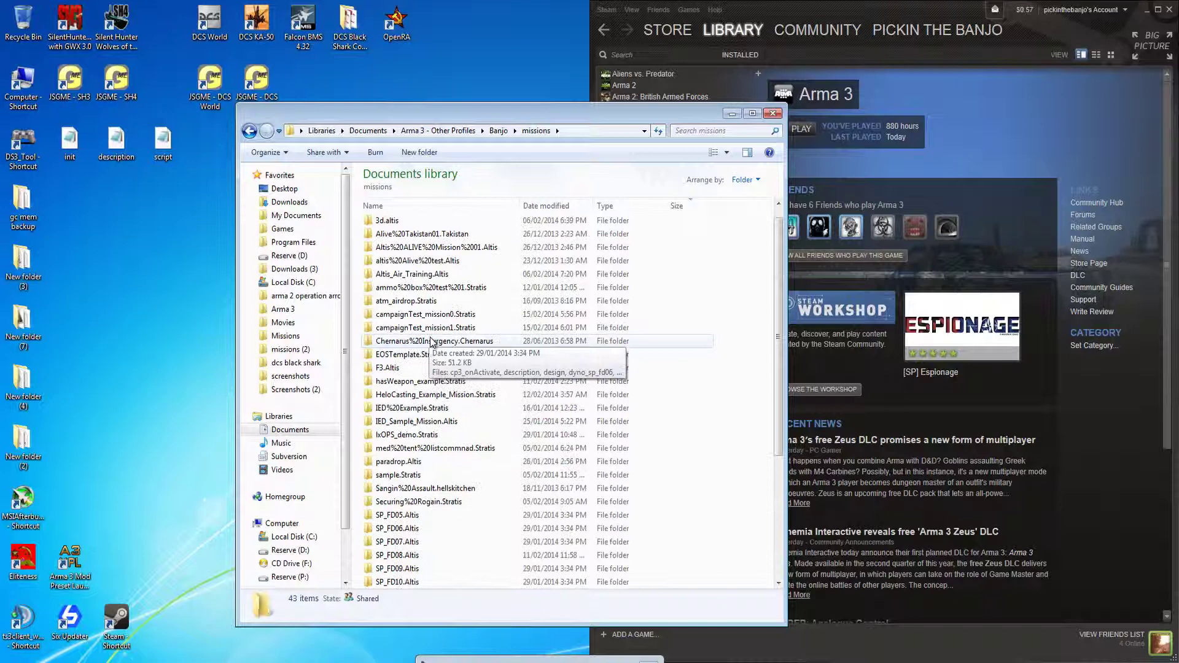
key(BackSpace)
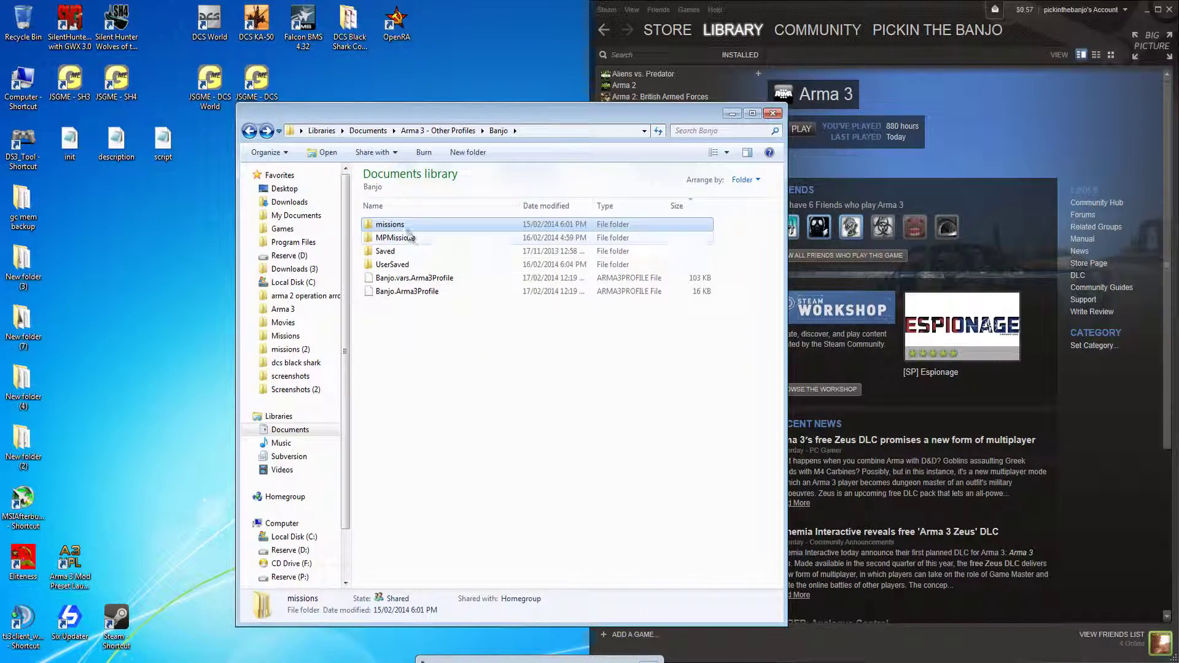
double_click(410, 238)
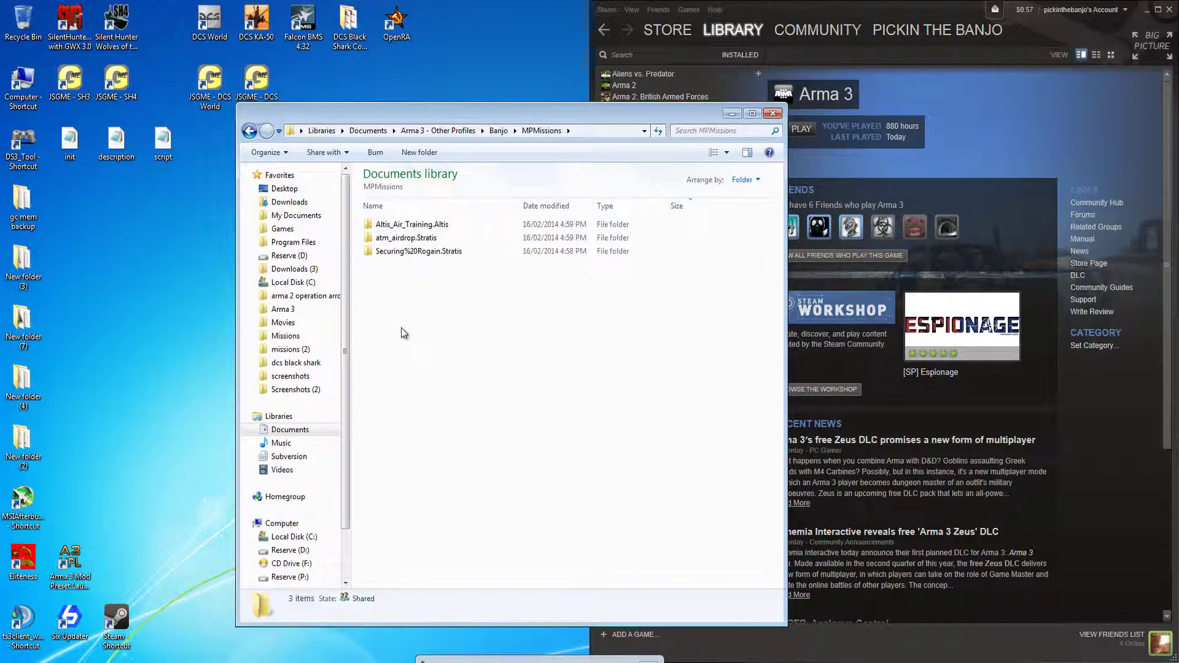
key(BackSpace)
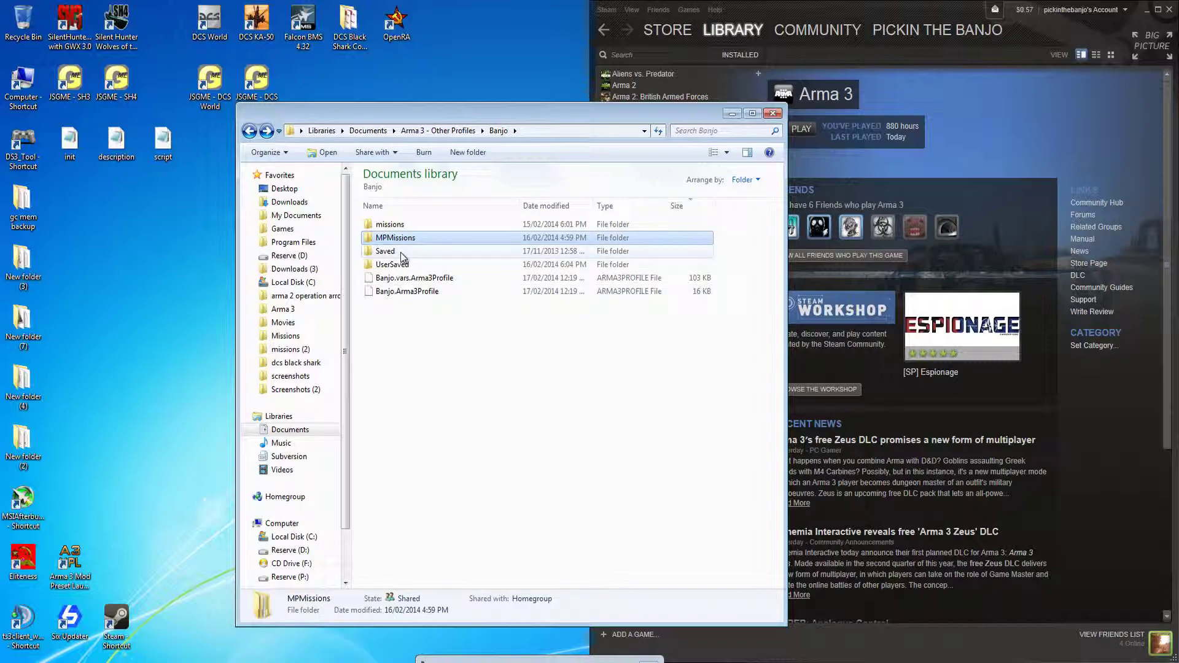
double_click(402, 253)
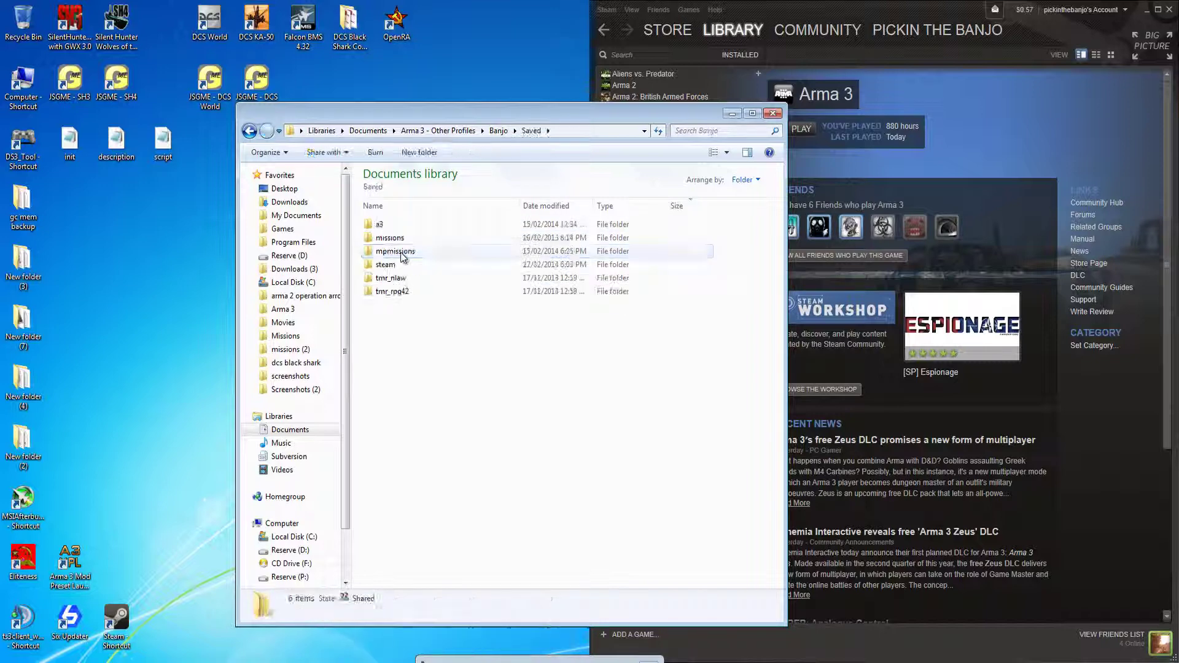
key(BackSpace)
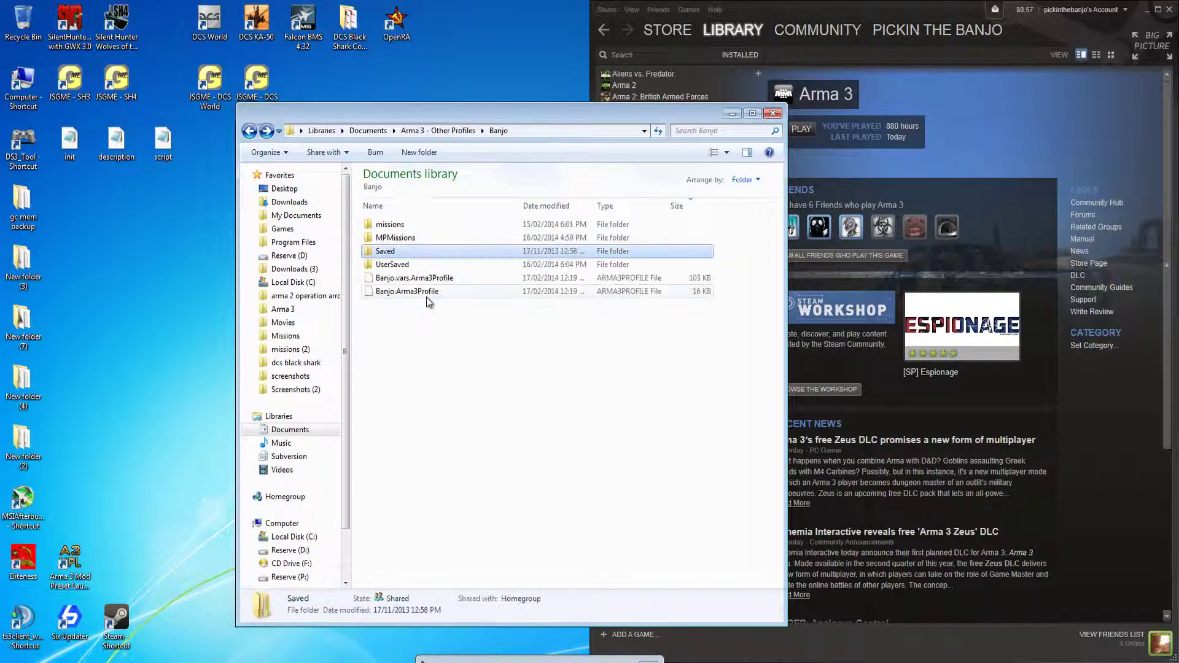
double_click(409, 267)
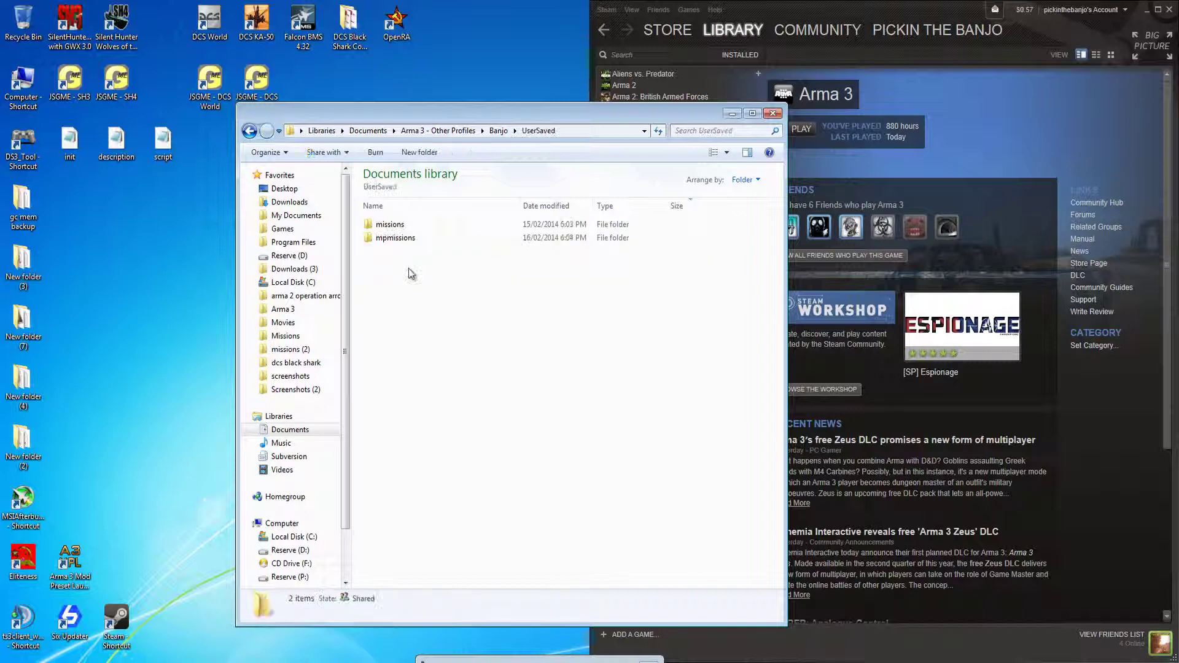
double_click(405, 227)
key(BackSpace)
key(BackSpace)
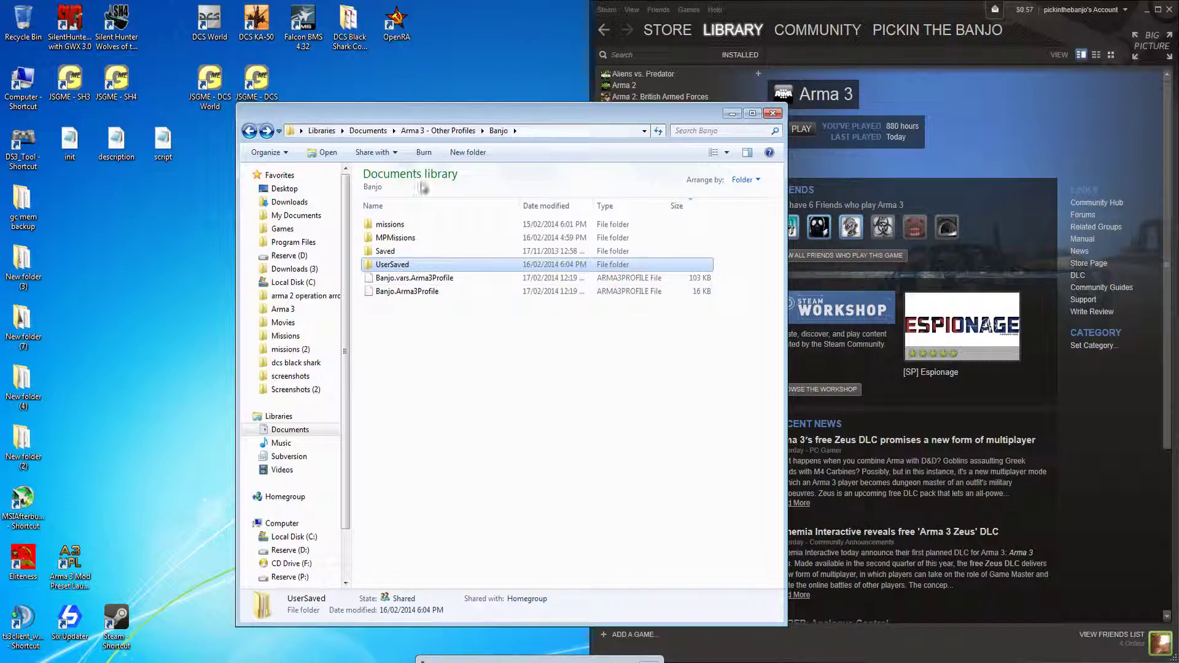
- Open the missions folder and inspect the sample.Stratis mission's files
double_click(389, 224)
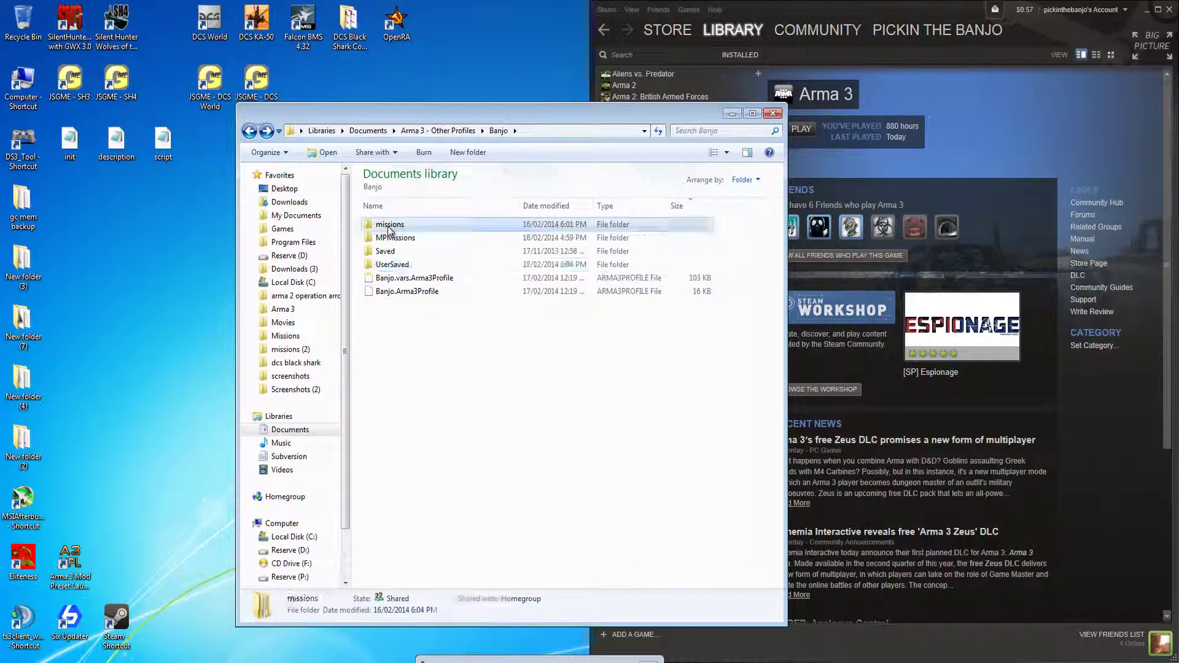
scroll(463, 427, down, 5)
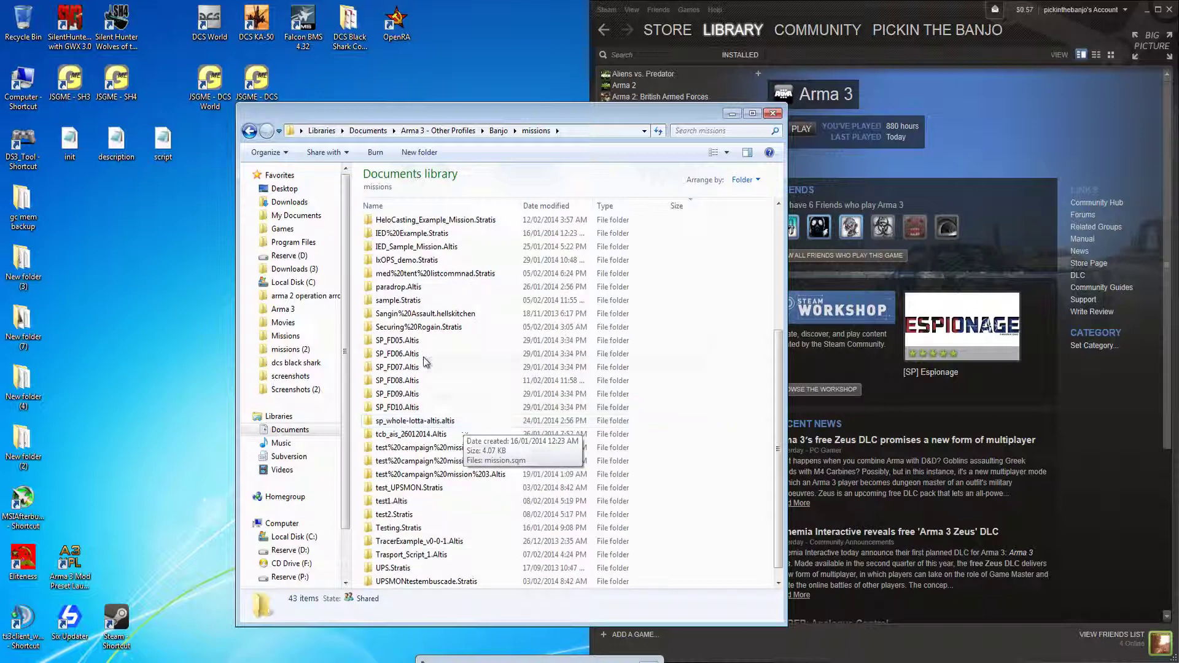
scroll(425, 345, up, 1)
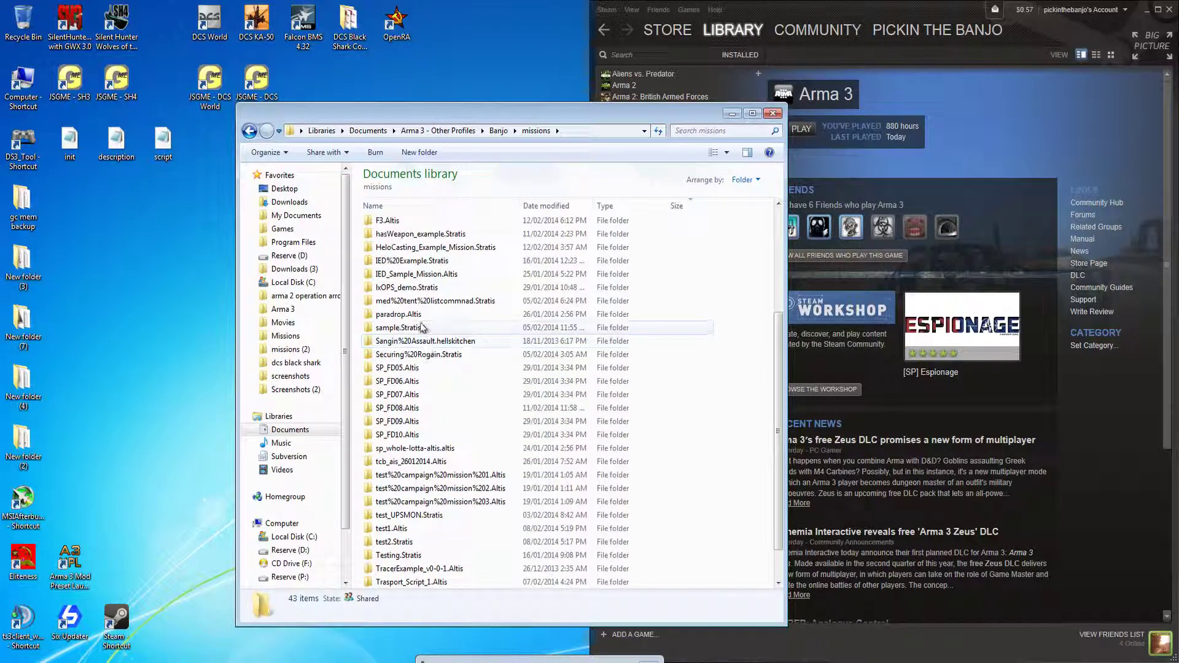
click(420, 317)
double_click(419, 328)
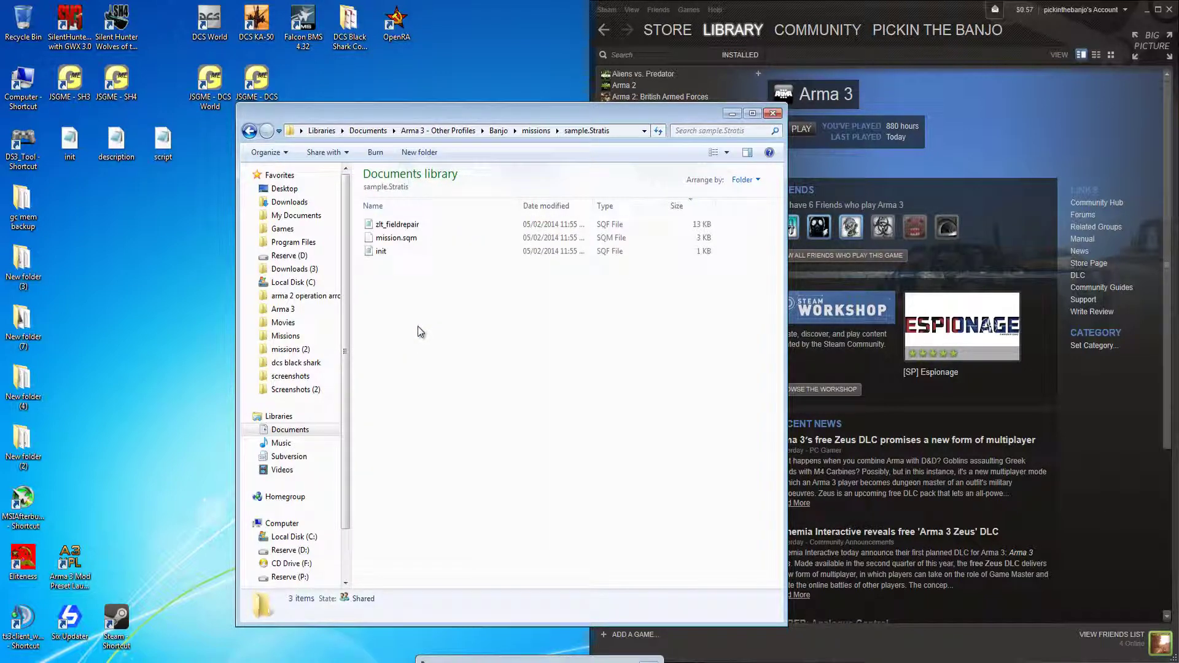
click(403, 241)
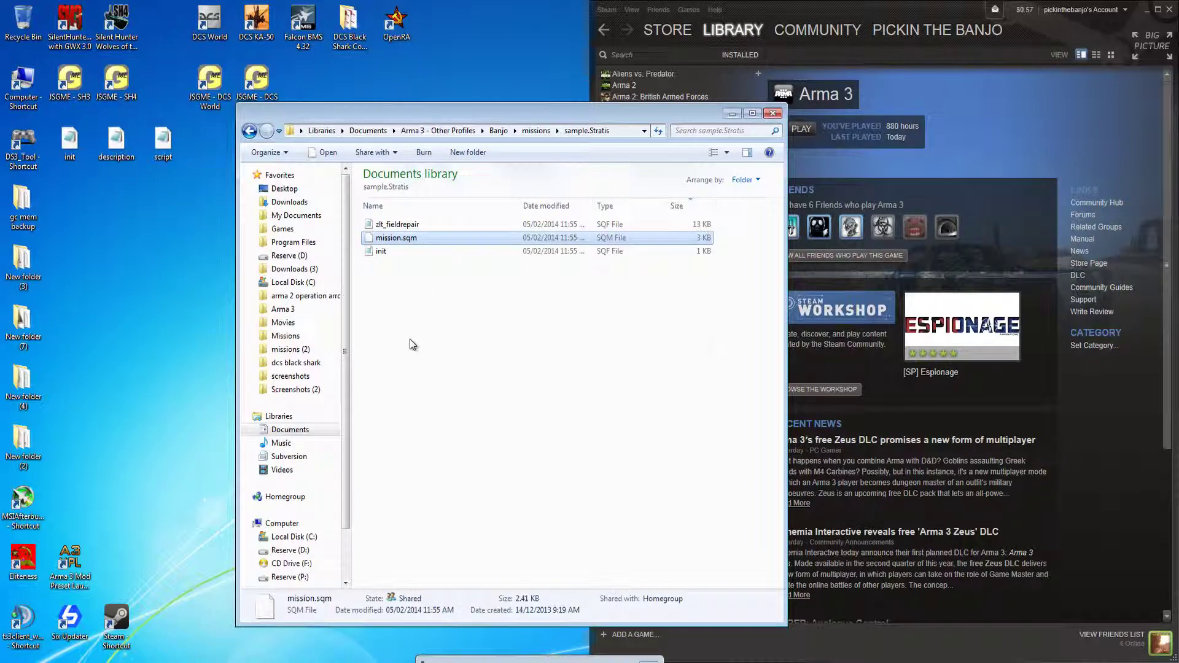
key(BackSpace)
- Check the ammo box and ALIVE Altis mission folders, then select init in Alive%20Takistan01.Takistan
click(412, 305)
double_click(412, 305)
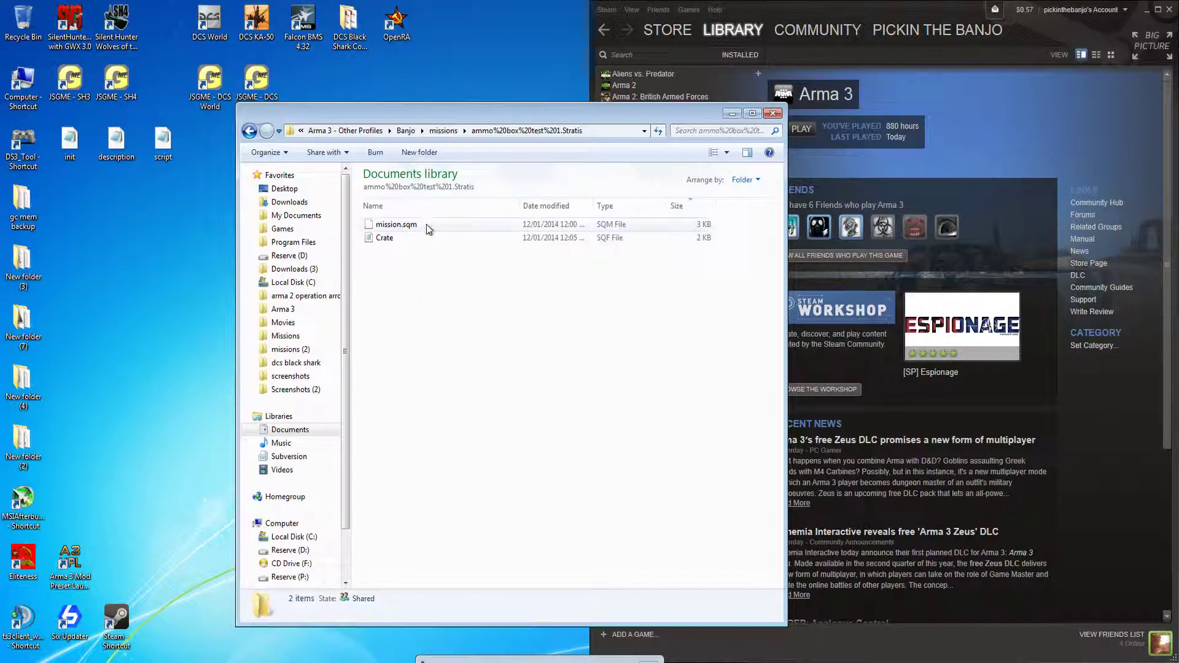
key(BackSpace)
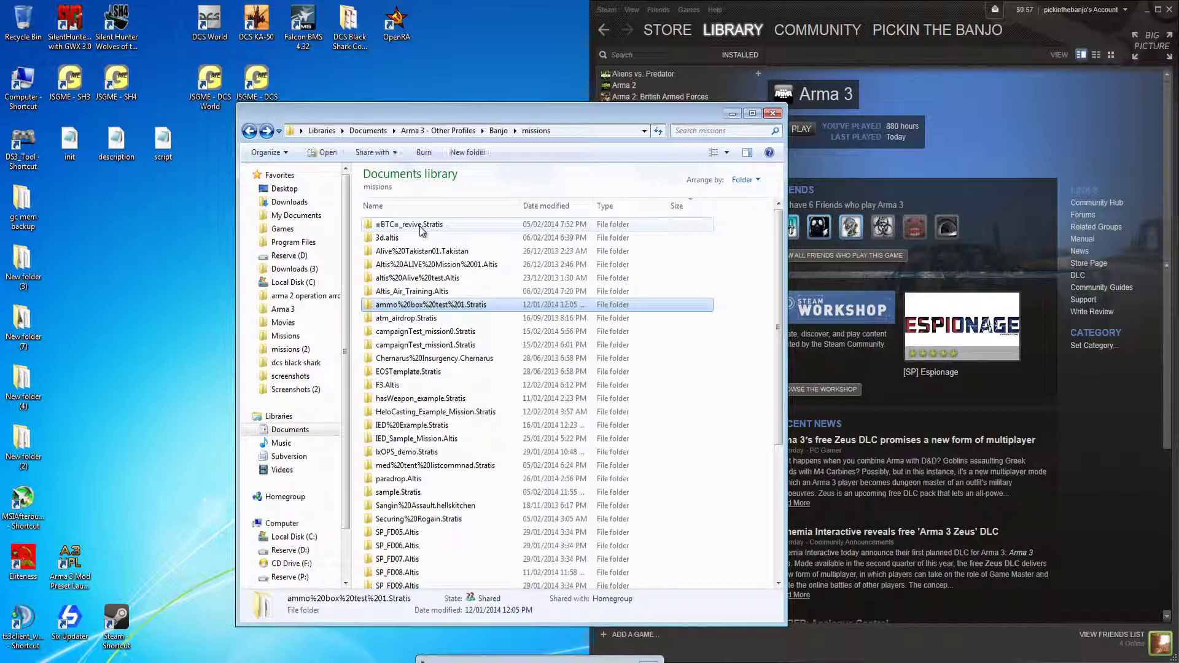
double_click(403, 278)
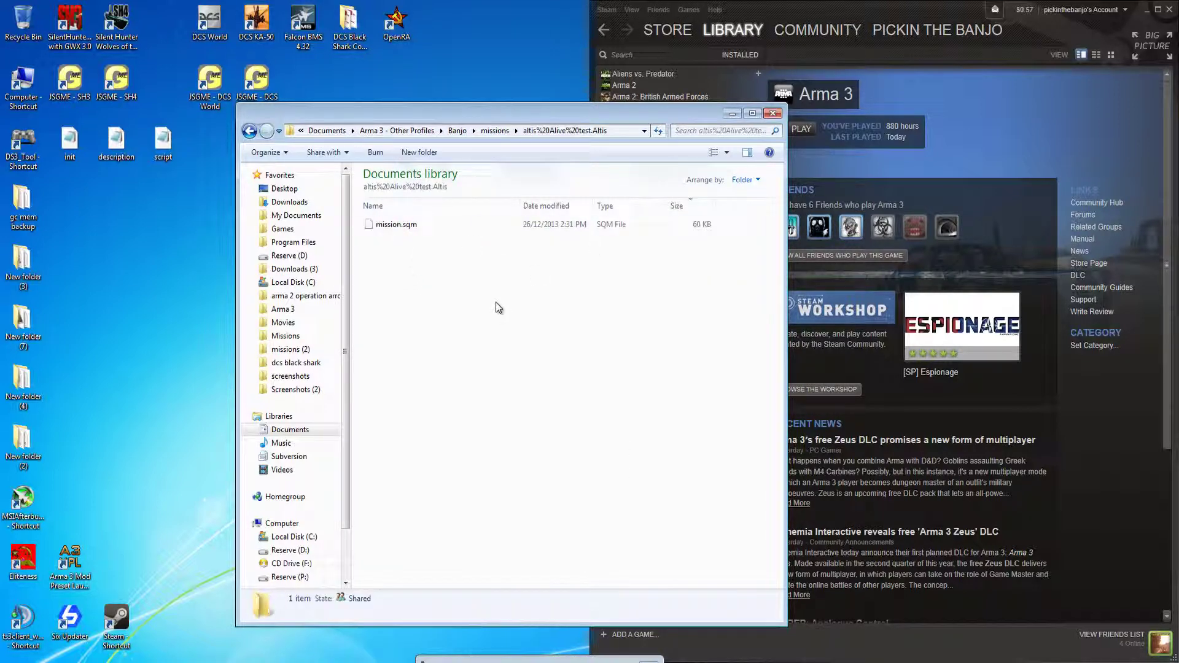
key(BackSpace)
double_click(424, 262)
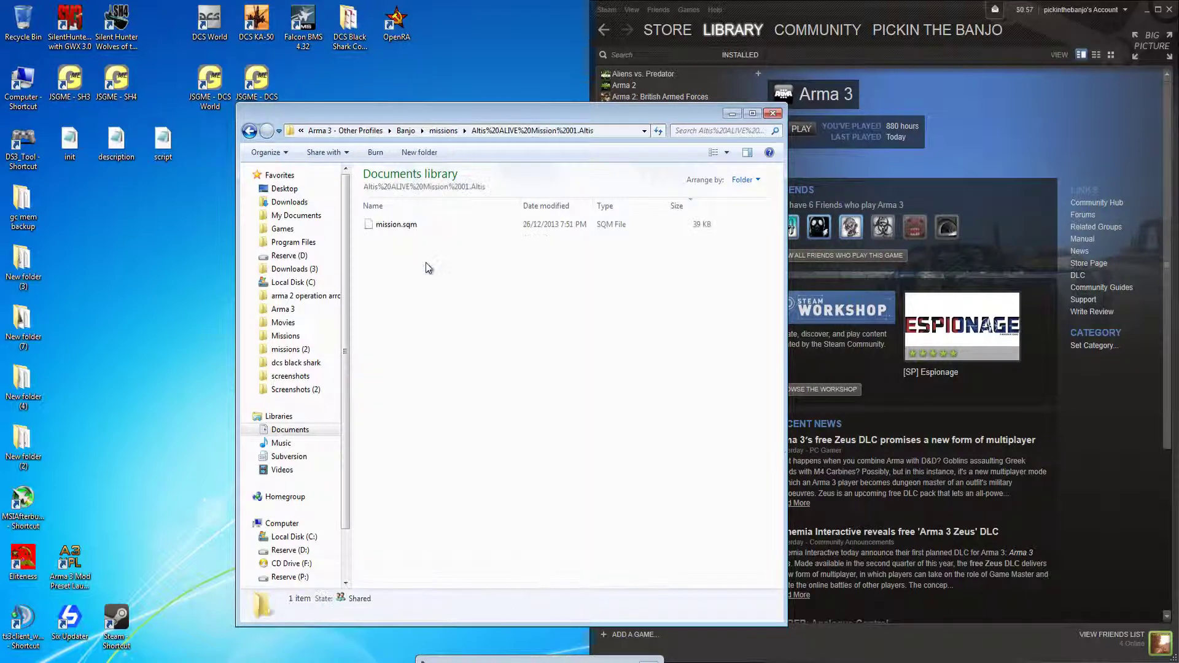
key(BackSpace)
double_click(422, 262)
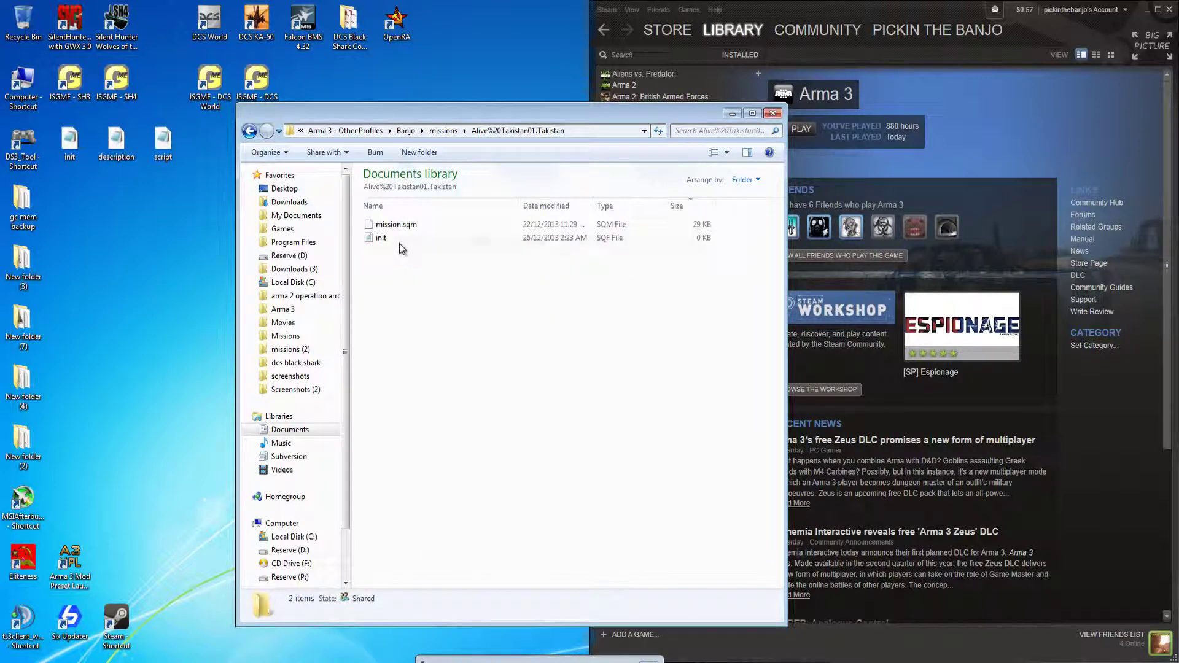
click(381, 240)
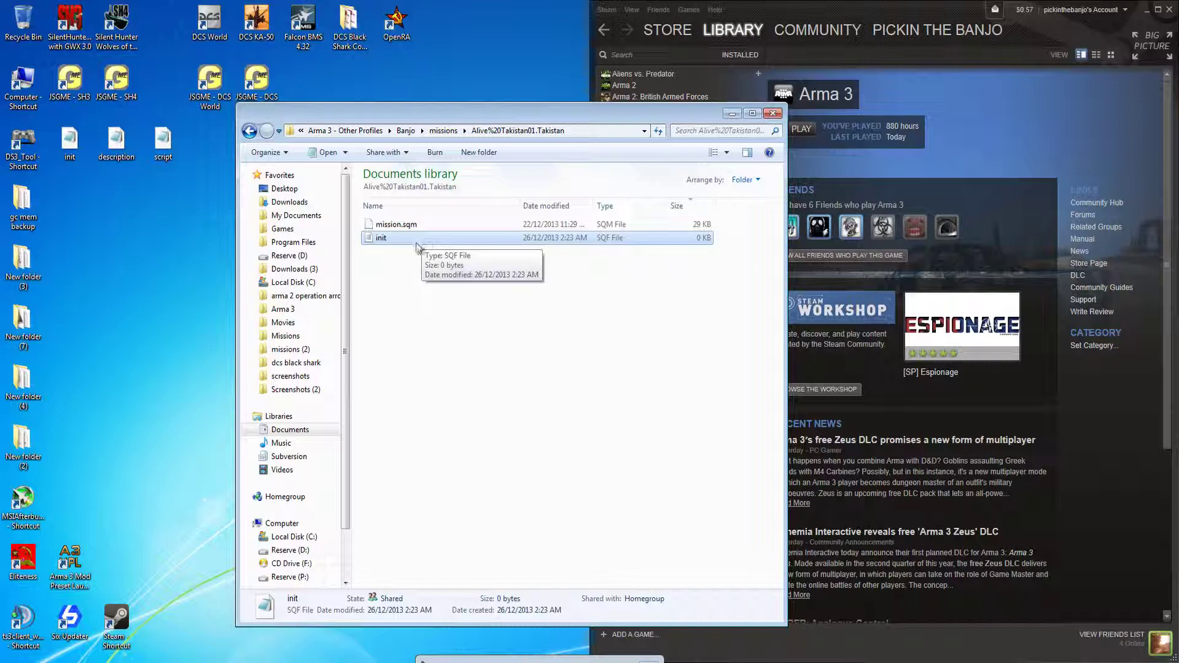
- View the Alive%20Takistan01.Takistan init file in Notepad, confirming it is empty
double_click(401, 239)
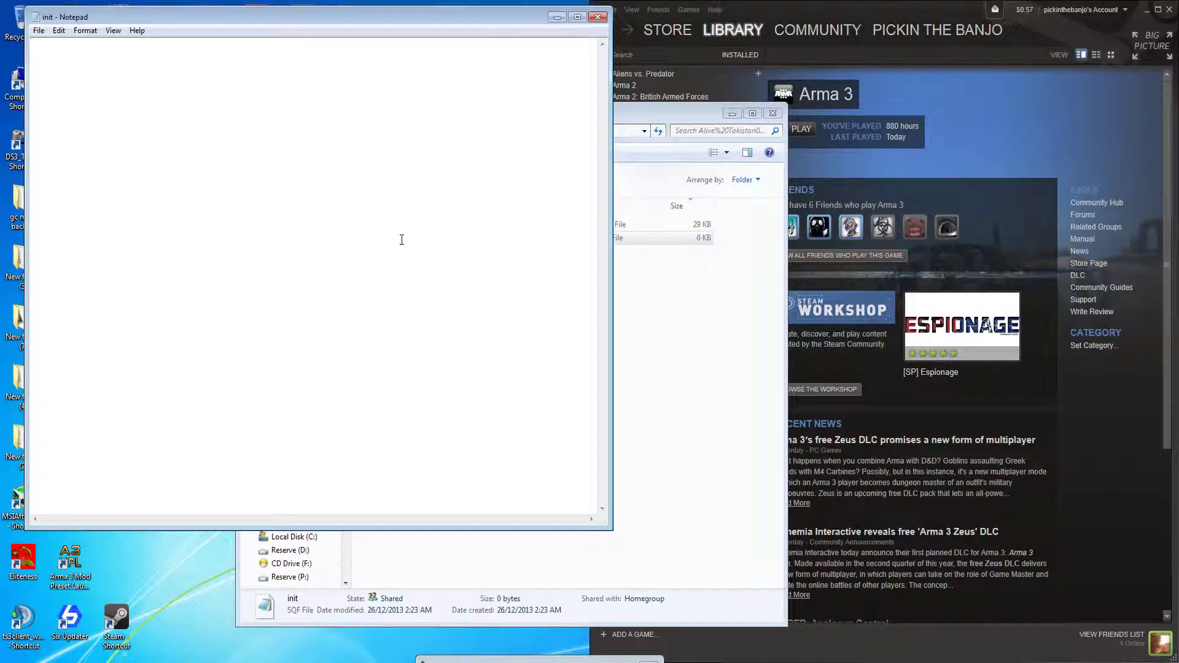
click(597, 17)
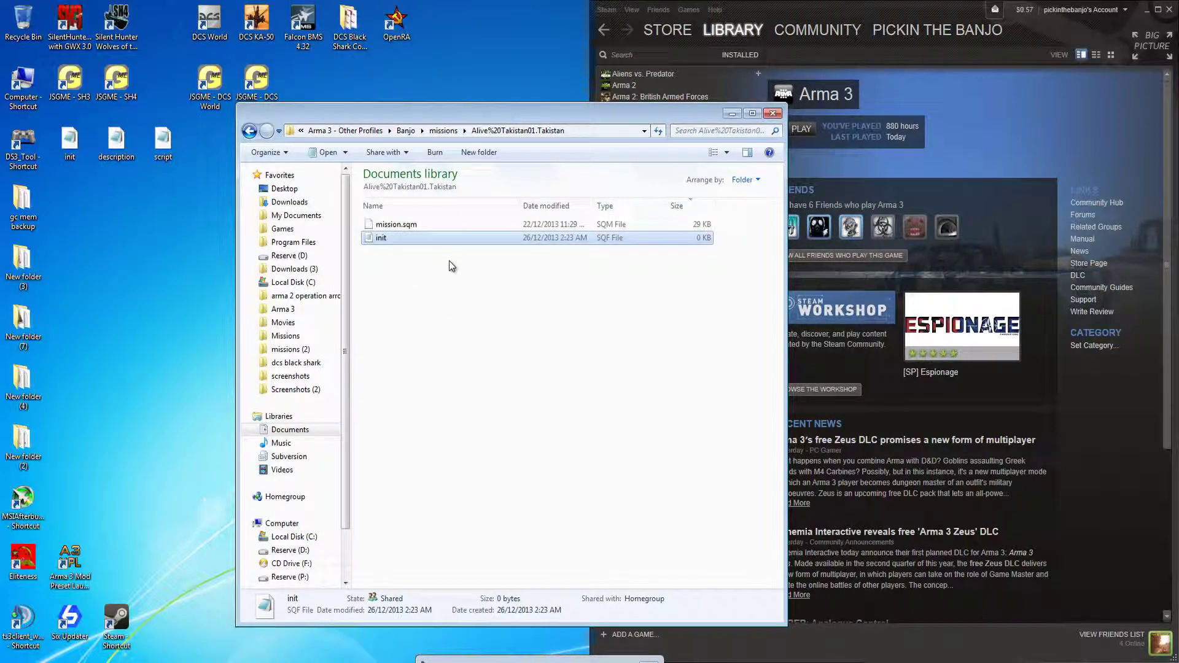
click(395, 256)
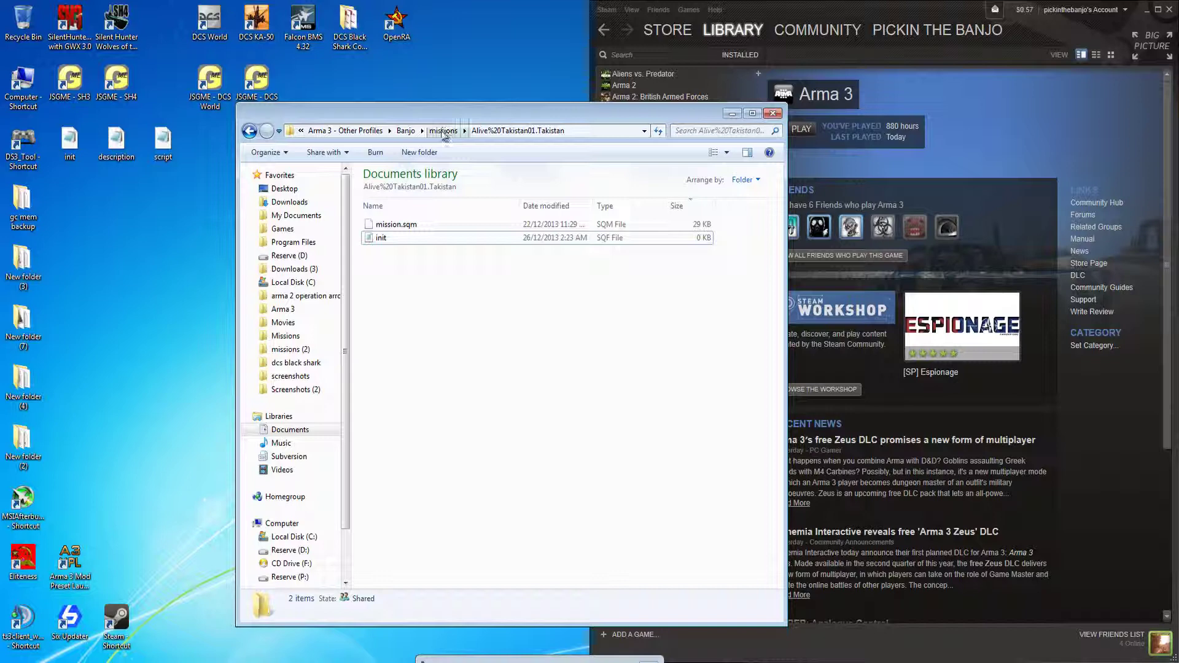
- Check that the desktop init file is empty, then close the mission folder window
click(64, 142)
double_click(72, 156)
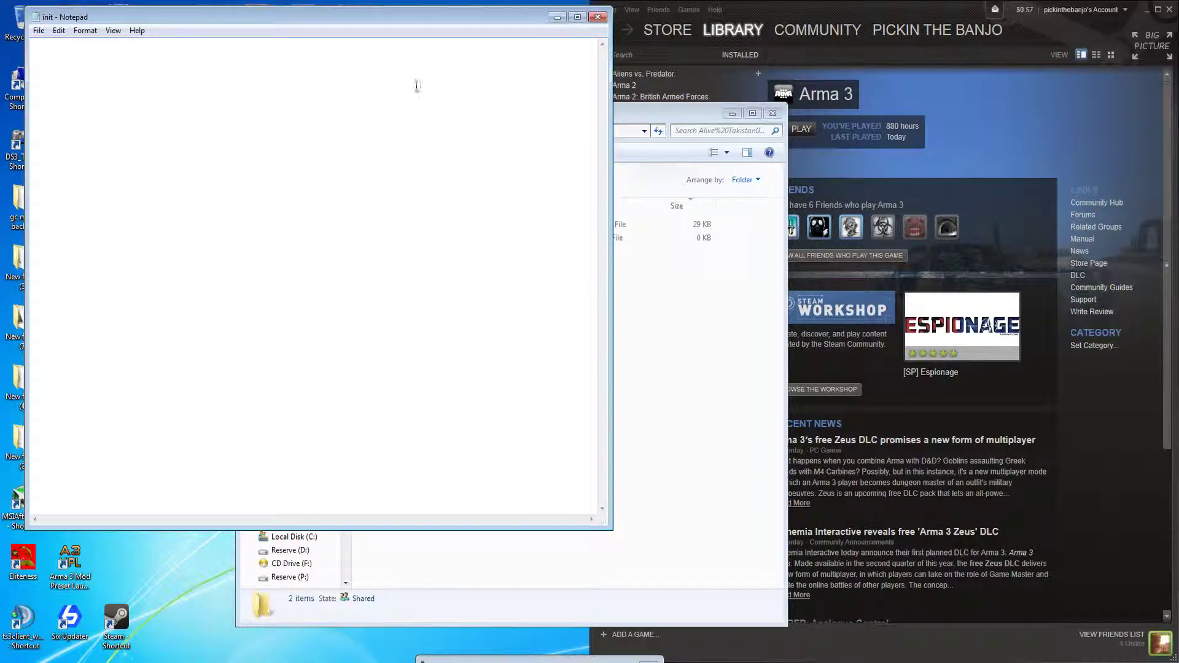
click(599, 16)
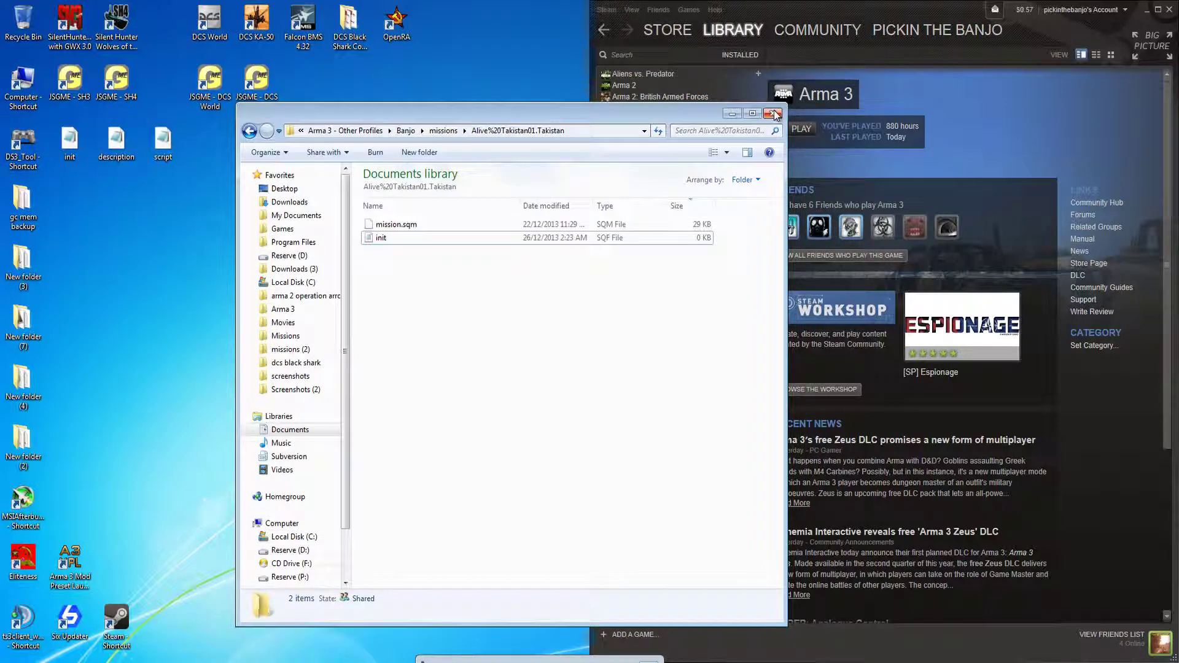
click(774, 114)
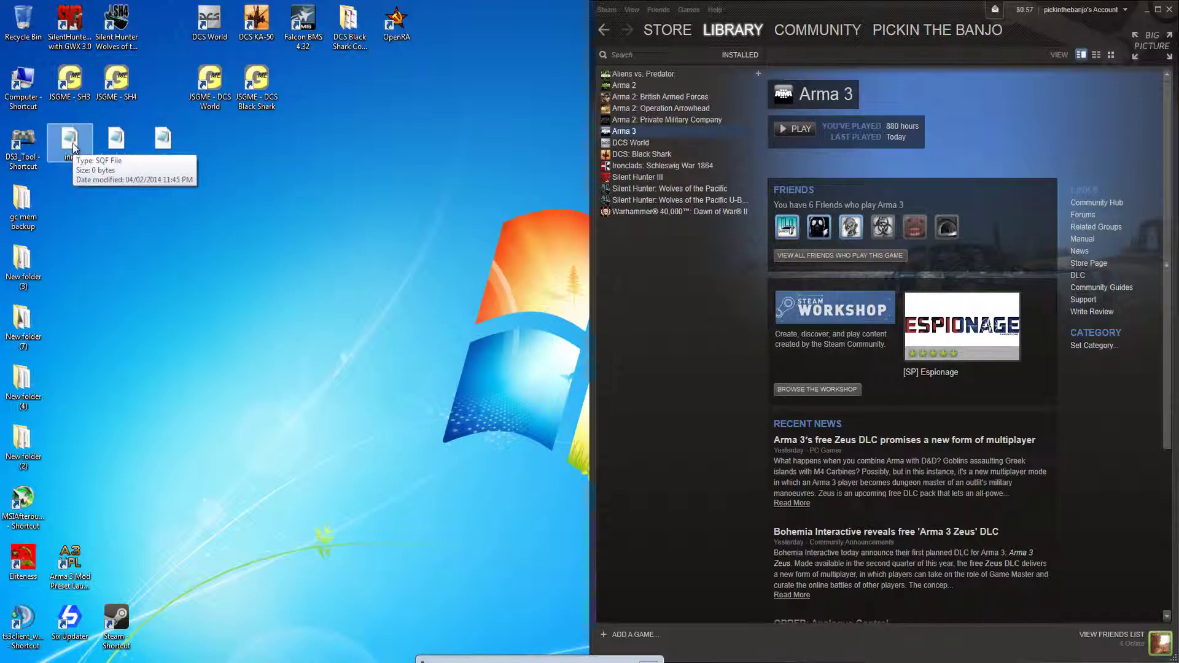
- Create a New Text Document on the desktop and open it in Notepad
right_click(66, 205)
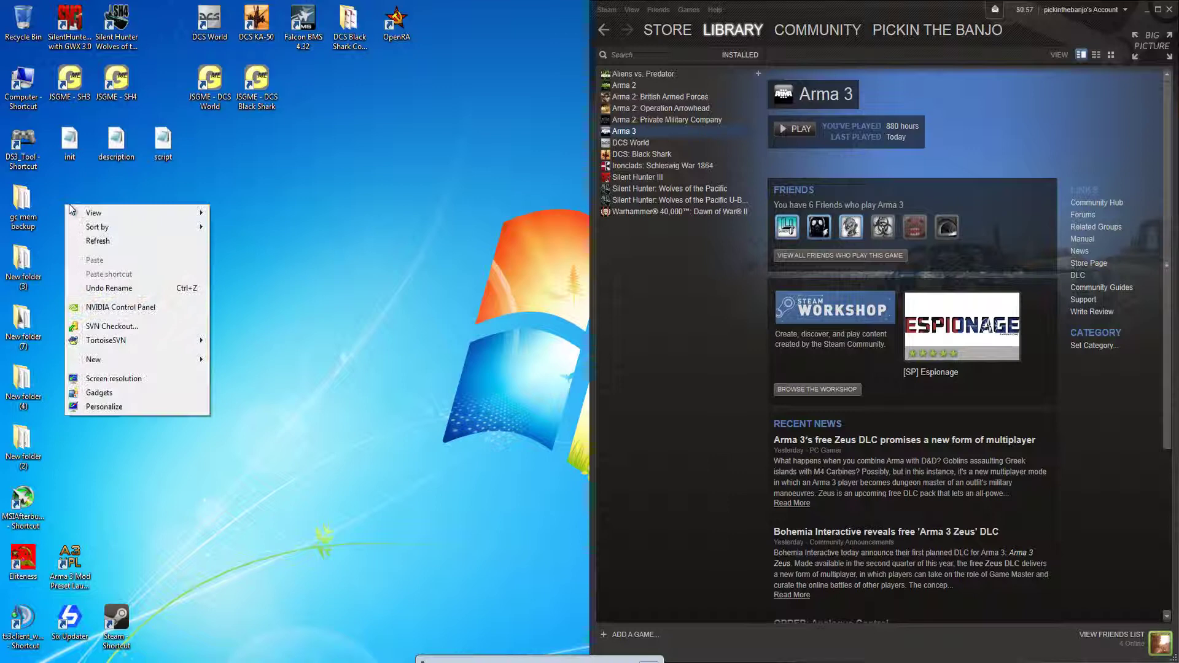
mouse_move(170, 366)
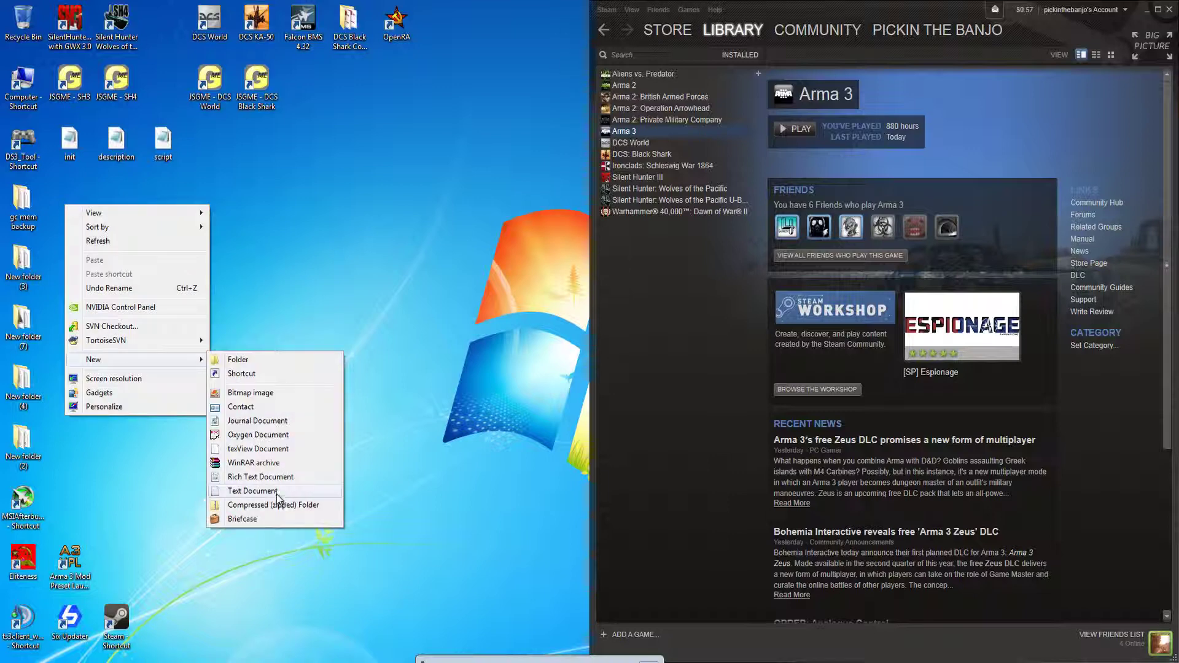
click(252, 490)
key(Return)
double_click(67, 197)
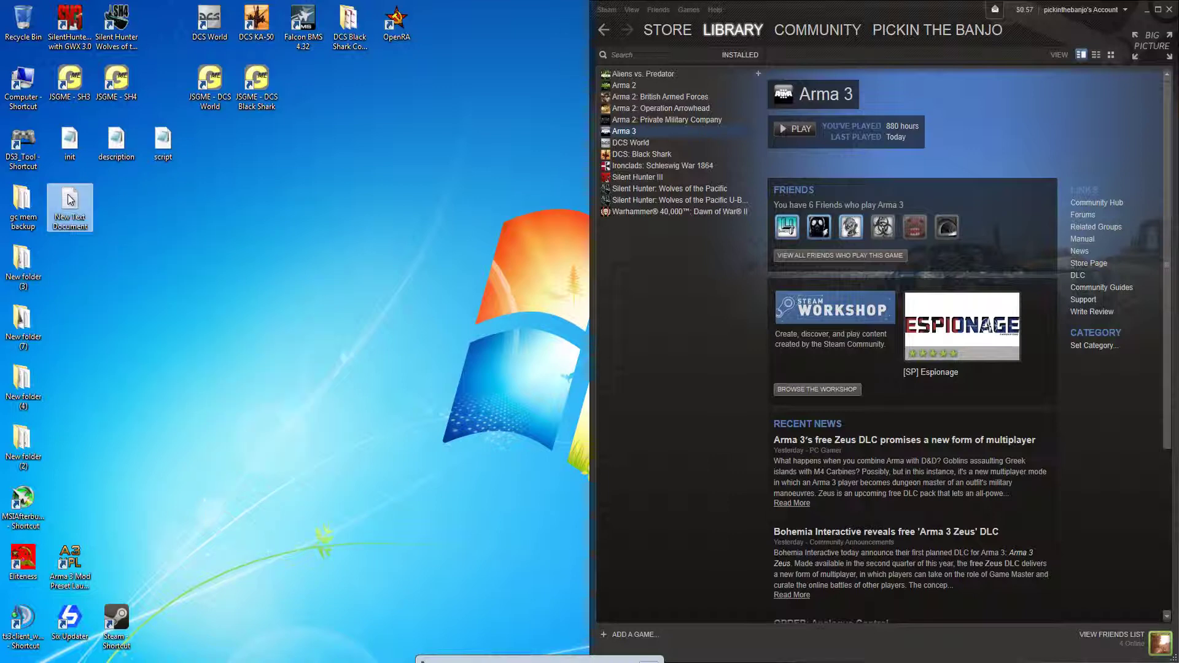
- Save it as init.sqf with All Files type, replacing the existing file
click(38, 30)
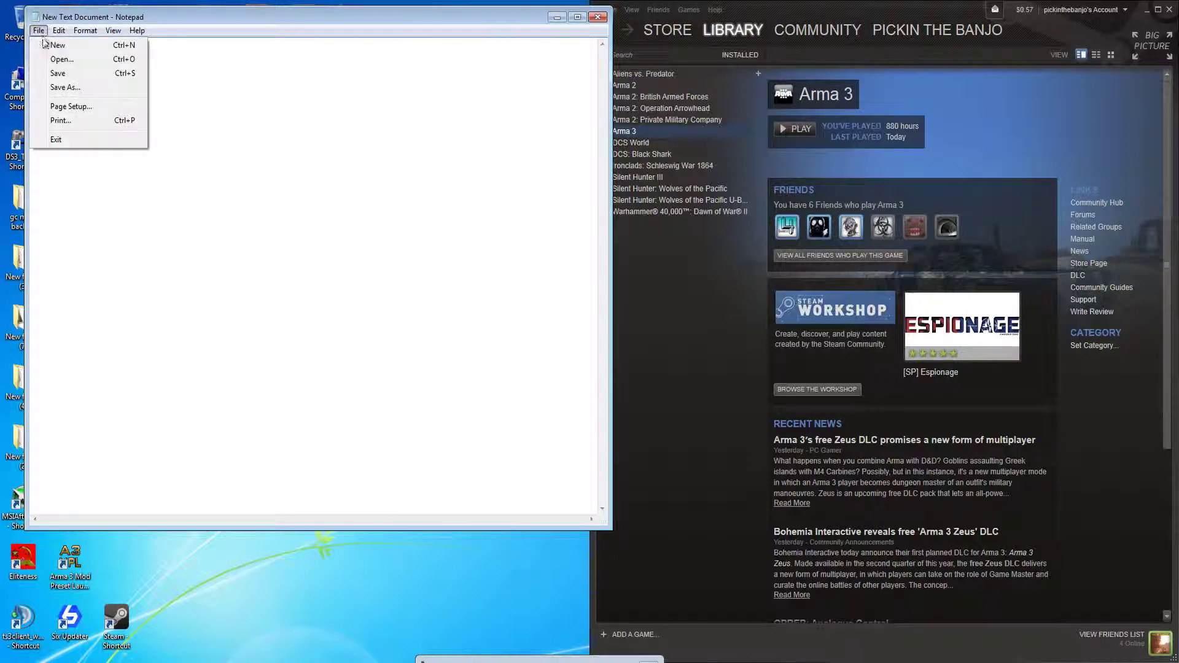
click(64, 89)
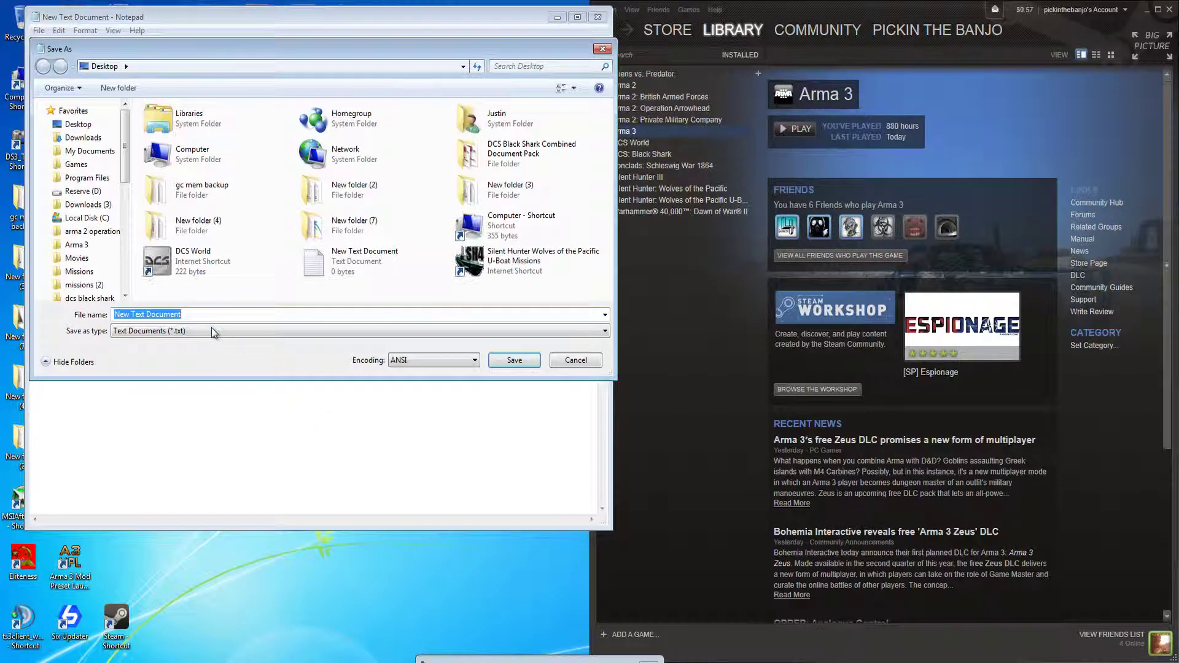
click(172, 333)
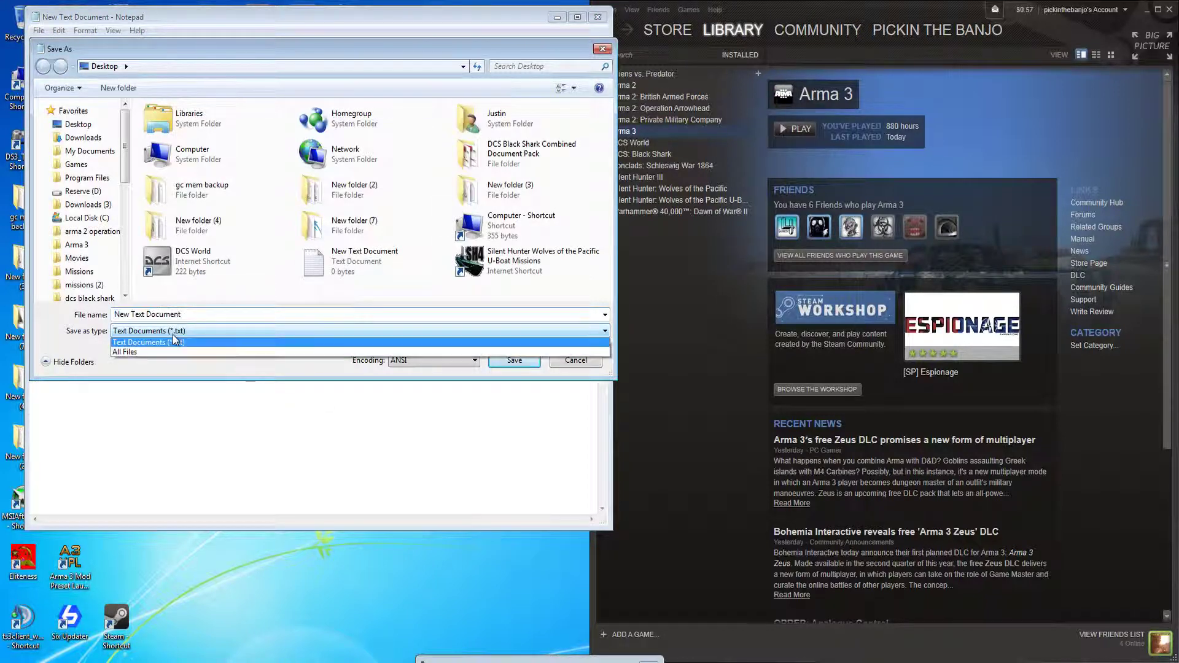
click(169, 350)
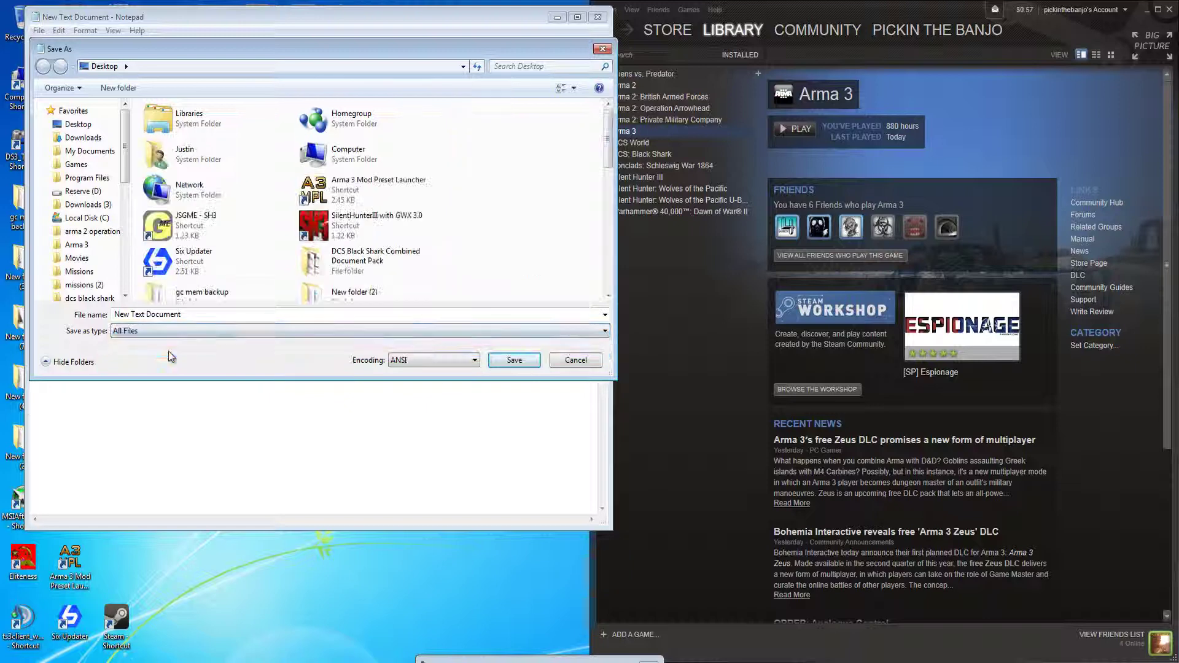
click(203, 315)
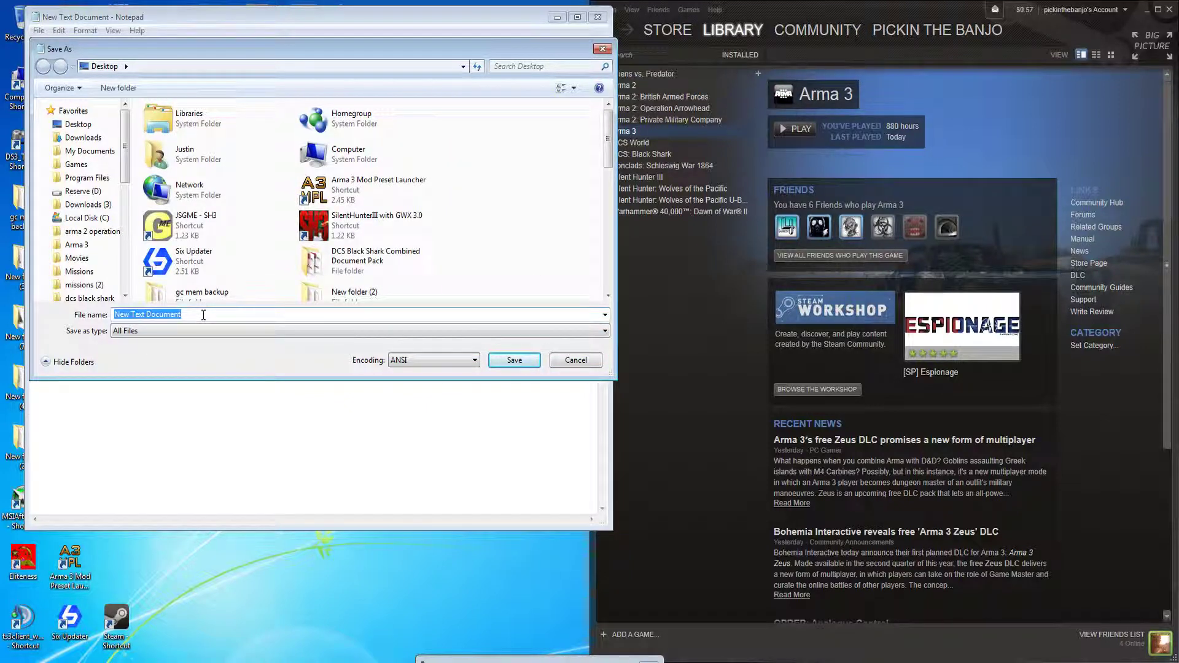
text(init)
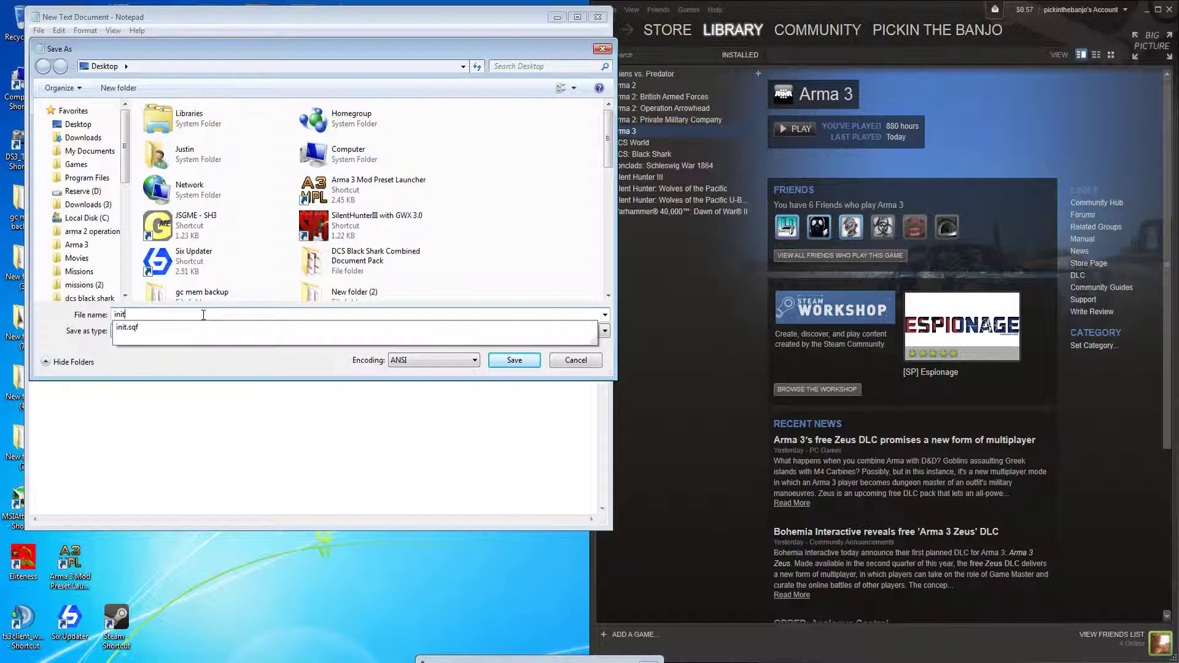
text(.sqf)
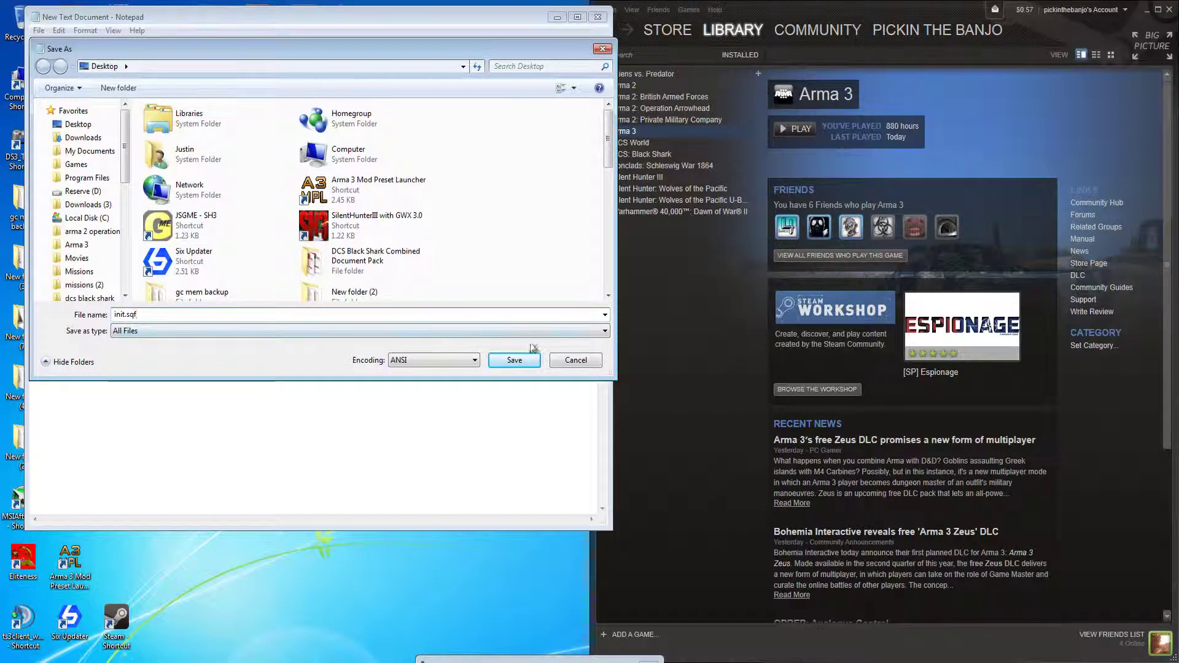
click(519, 361)
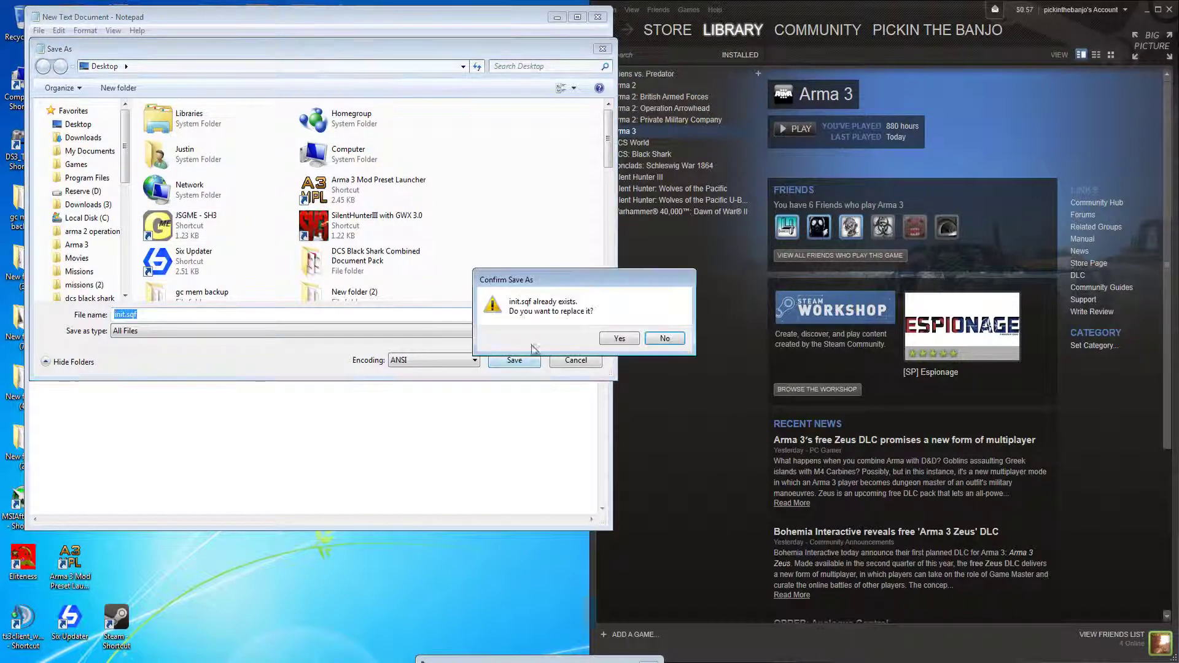
click(618, 339)
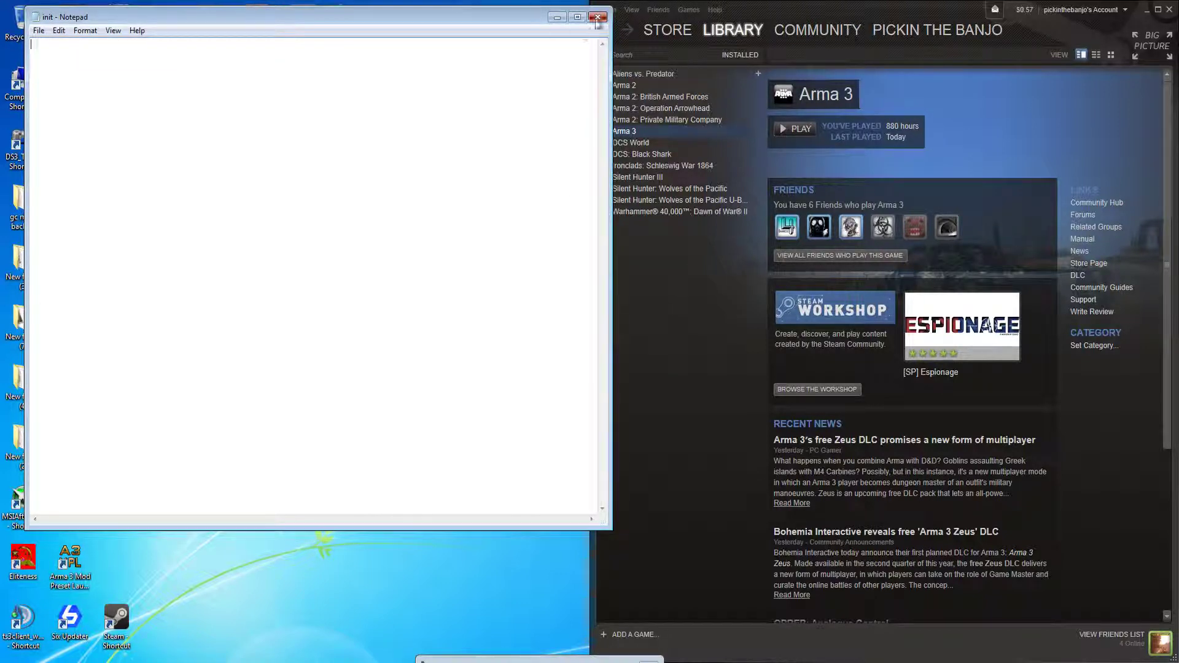
click(598, 17)
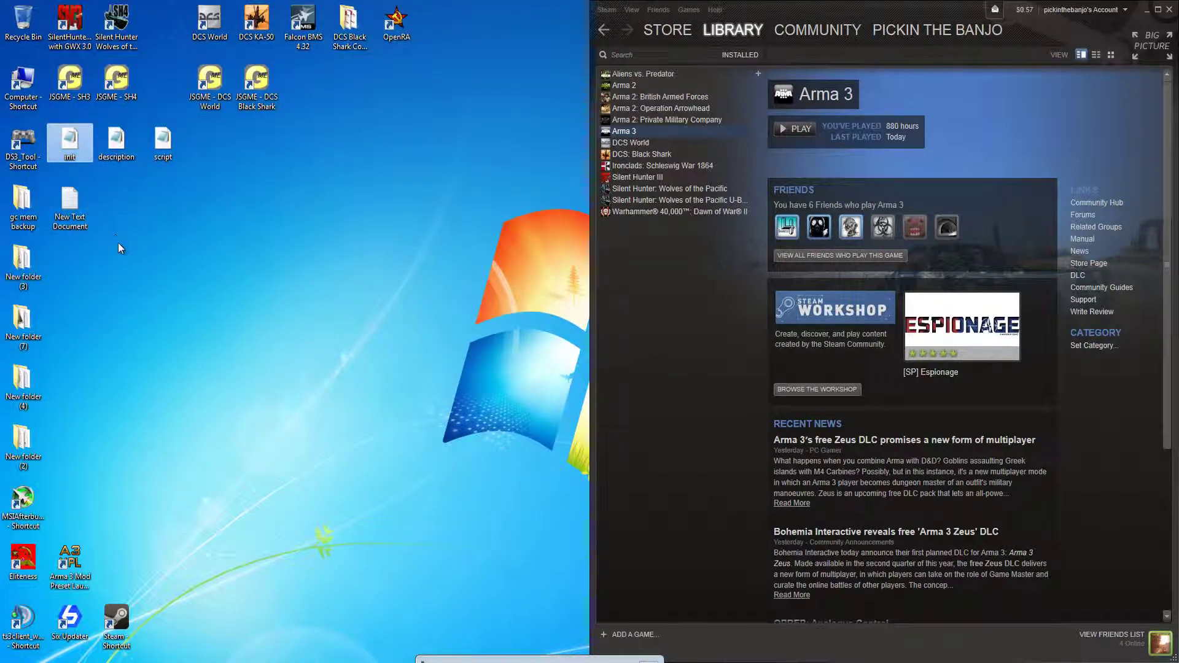
- Drag the leftover New Text Document to the Recycle Bin and view the description file in Notepad
click(78, 200)
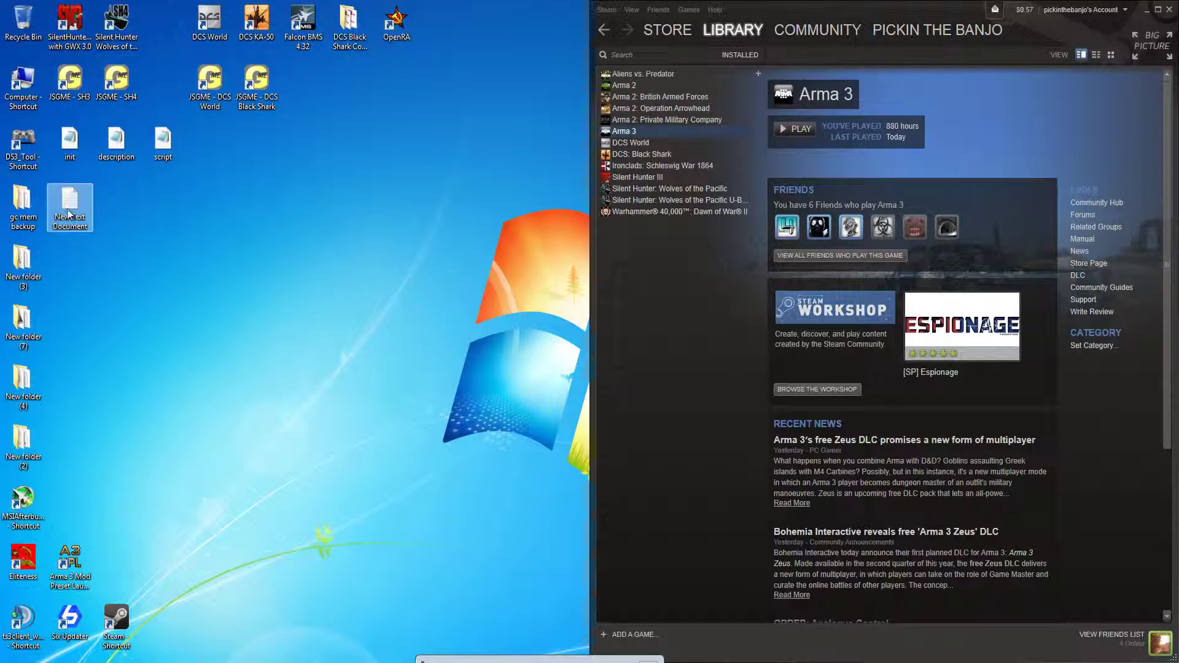
drag(70, 214, 28, 27)
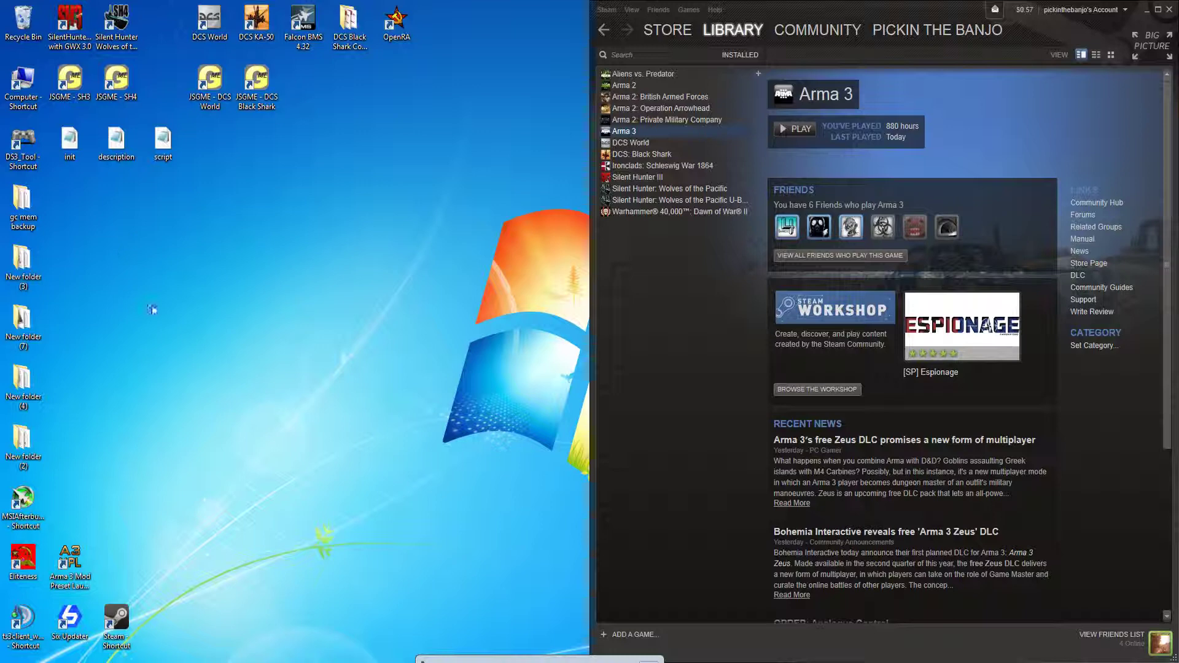
drag(83, 164, 110, 151)
double_click(114, 144)
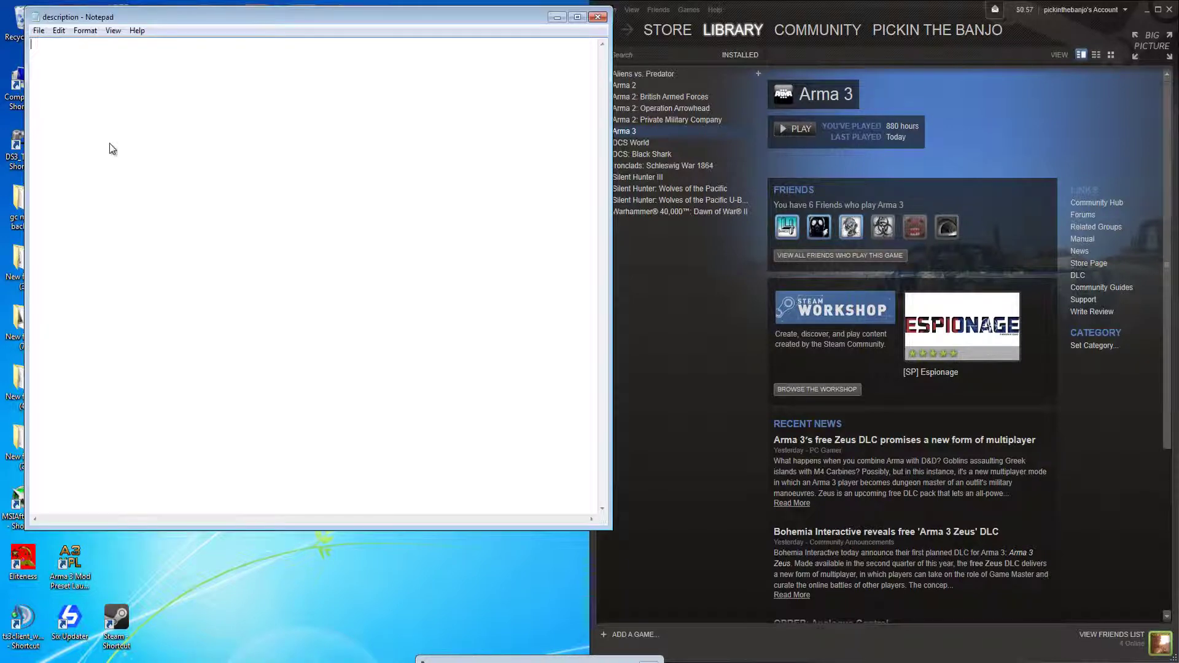
- Close description, view the empty script file, and return Explorer to the Banjo missions folder
click(598, 17)
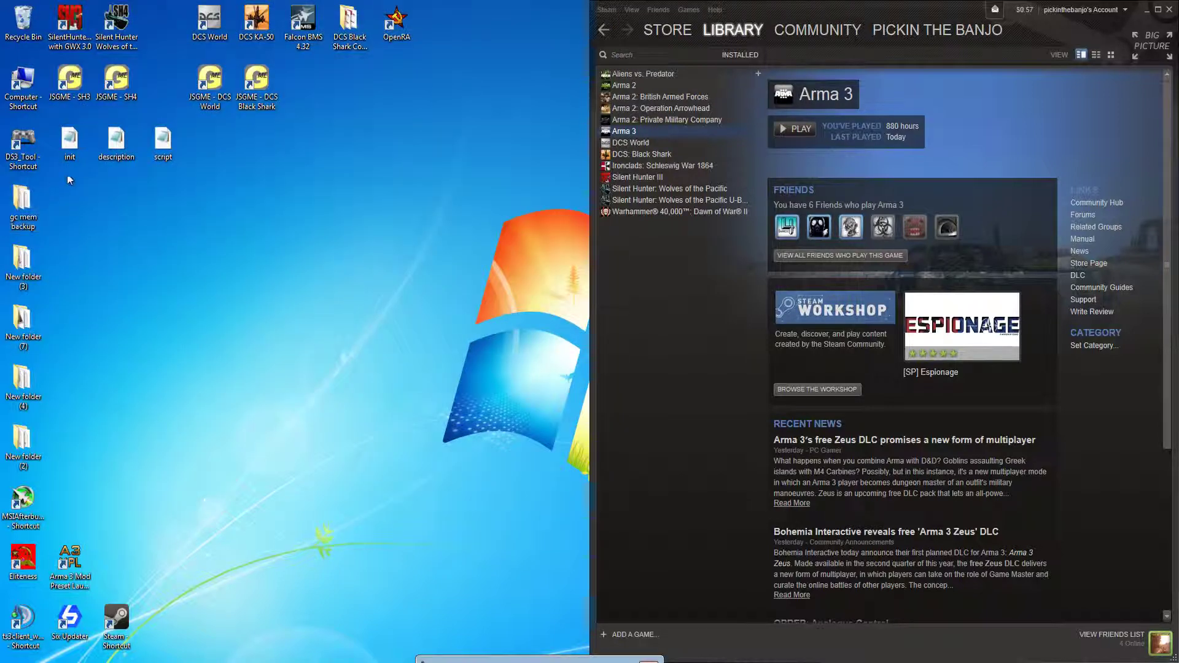
double_click(160, 144)
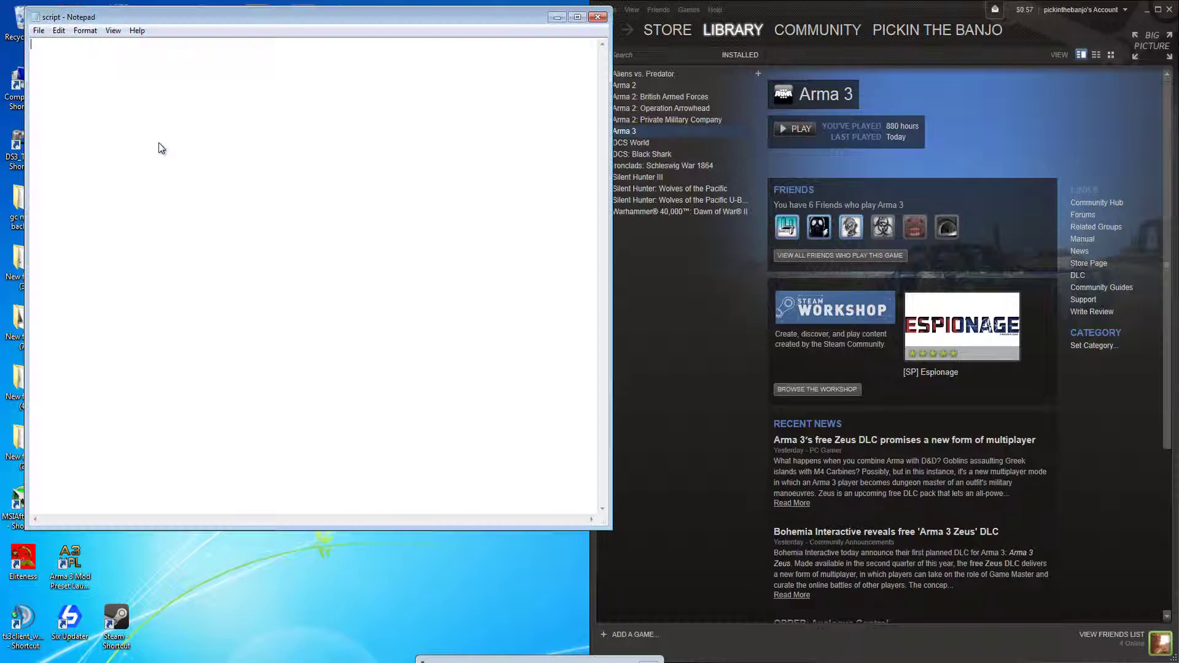
click(92, 658)
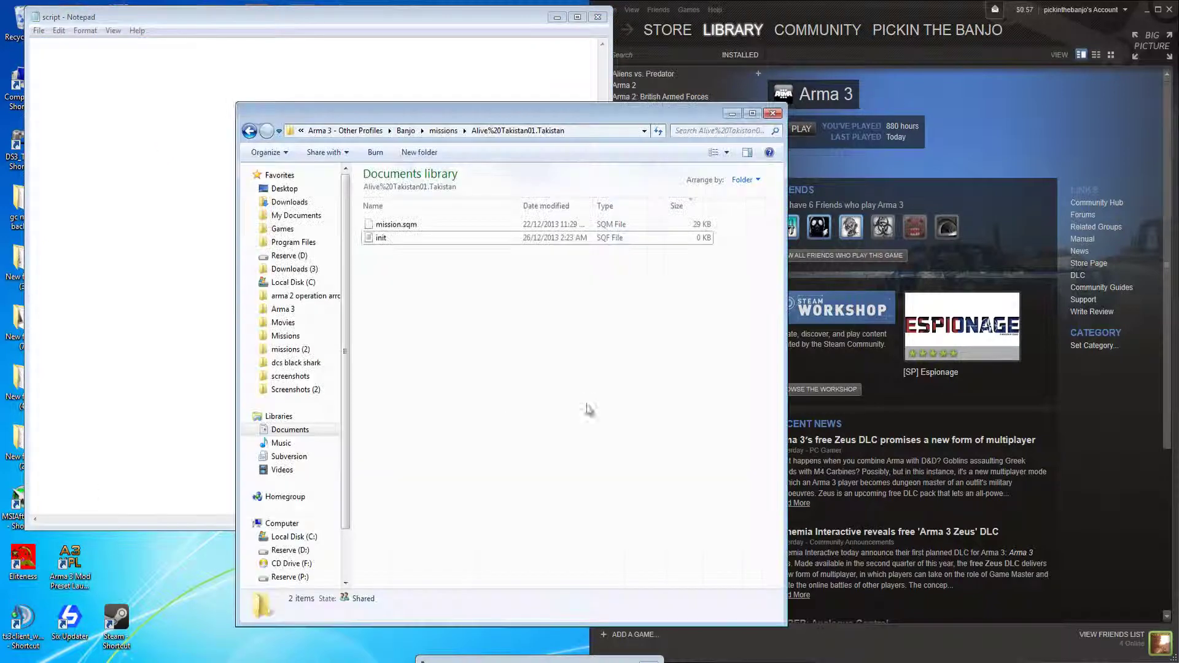
key(BackSpace)
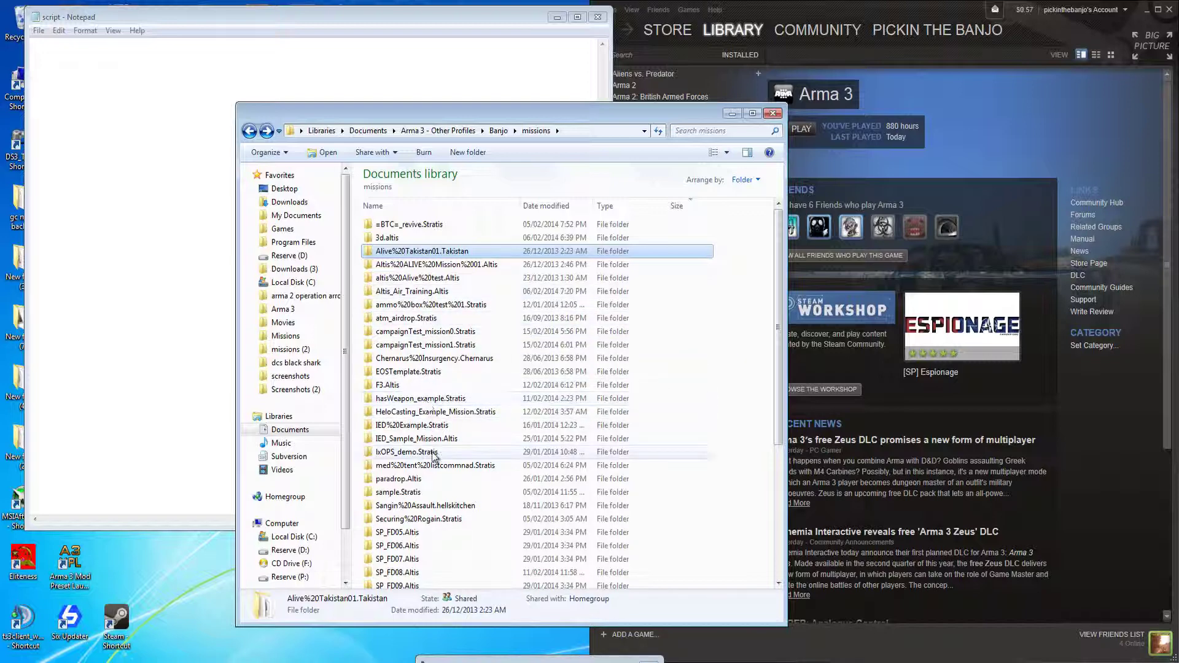
- In paradrop.Altis, delete the stray New Text Document and view the eject script in Notepad
double_click(426, 479)
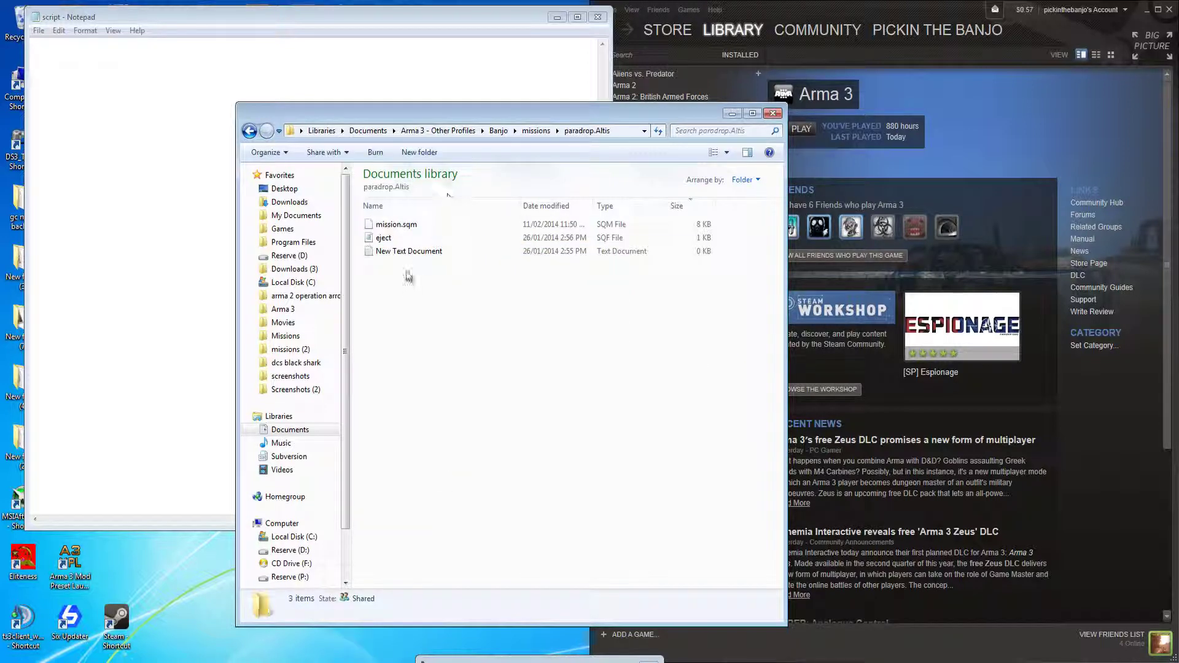
click(383, 237)
drag(509, 117, 755, 97)
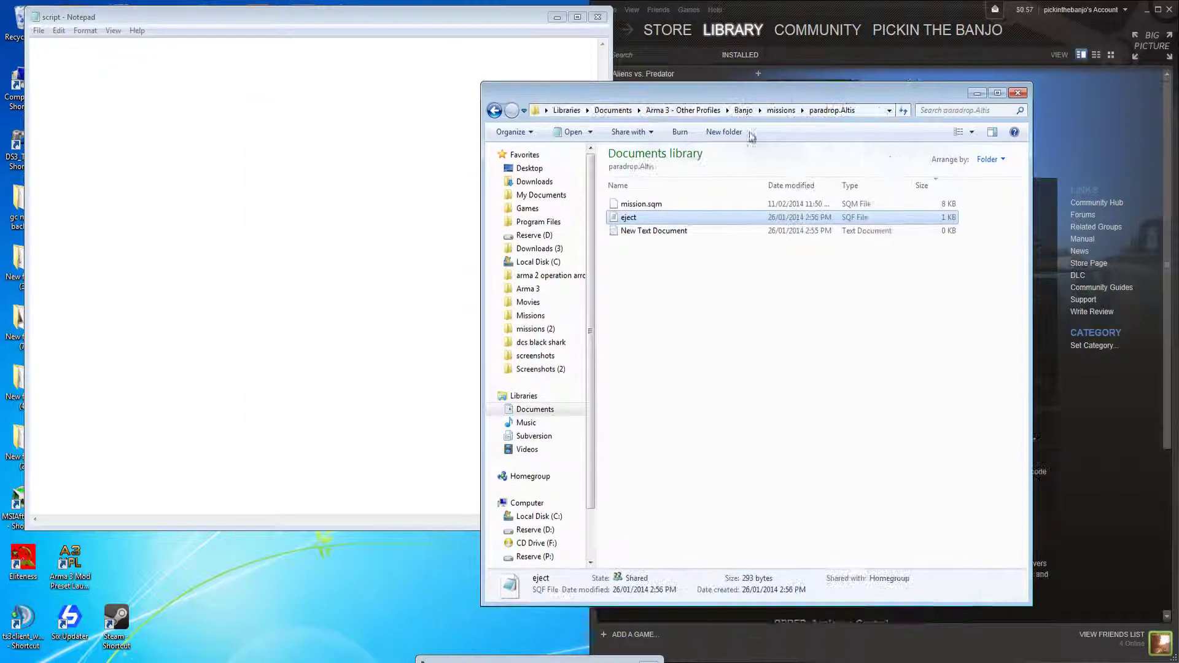
click(661, 230)
key(Delete)
key(Return)
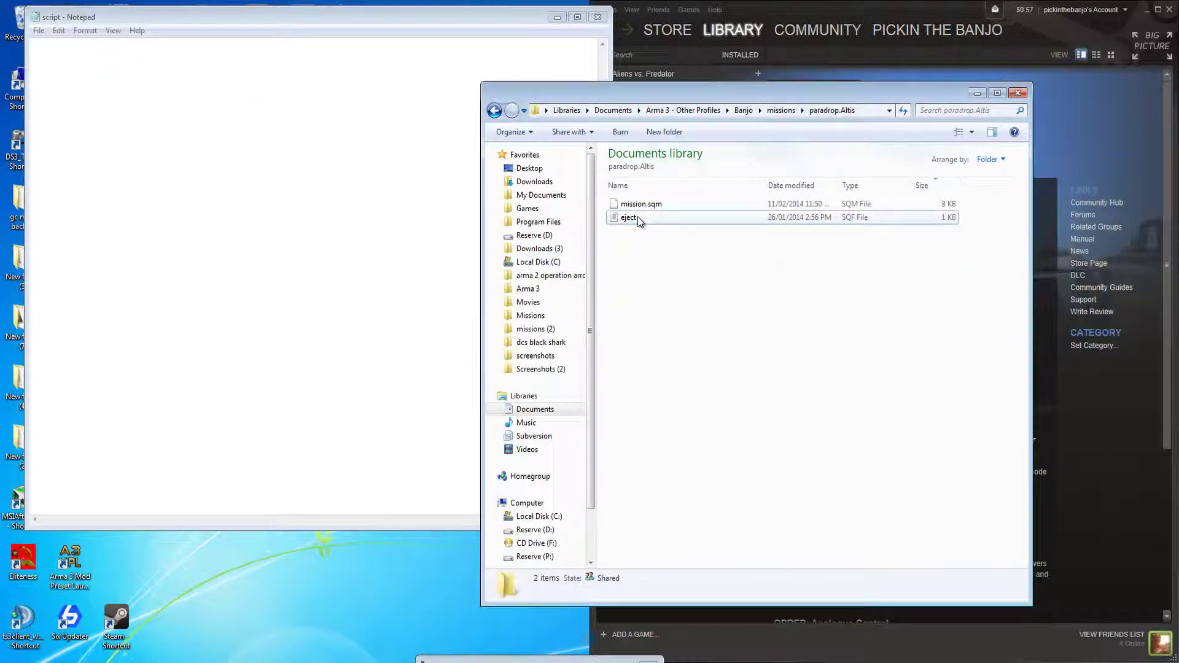
double_click(638, 216)
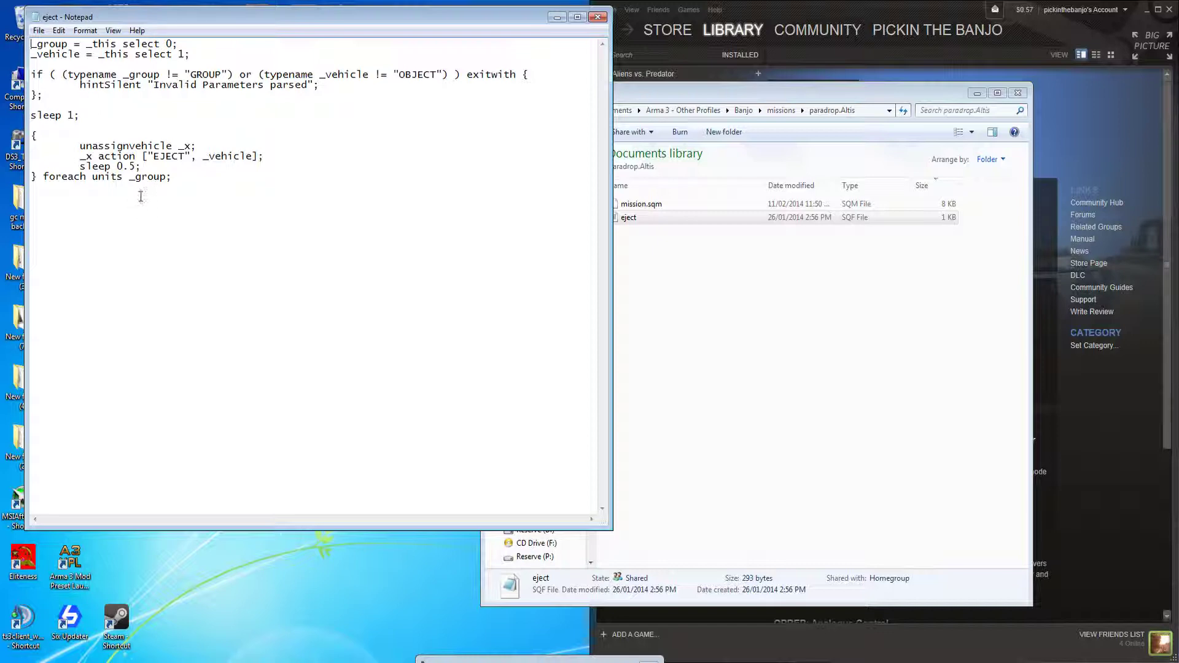
- Close both Notepad files and rename the desktop script file to eject
click(599, 17)
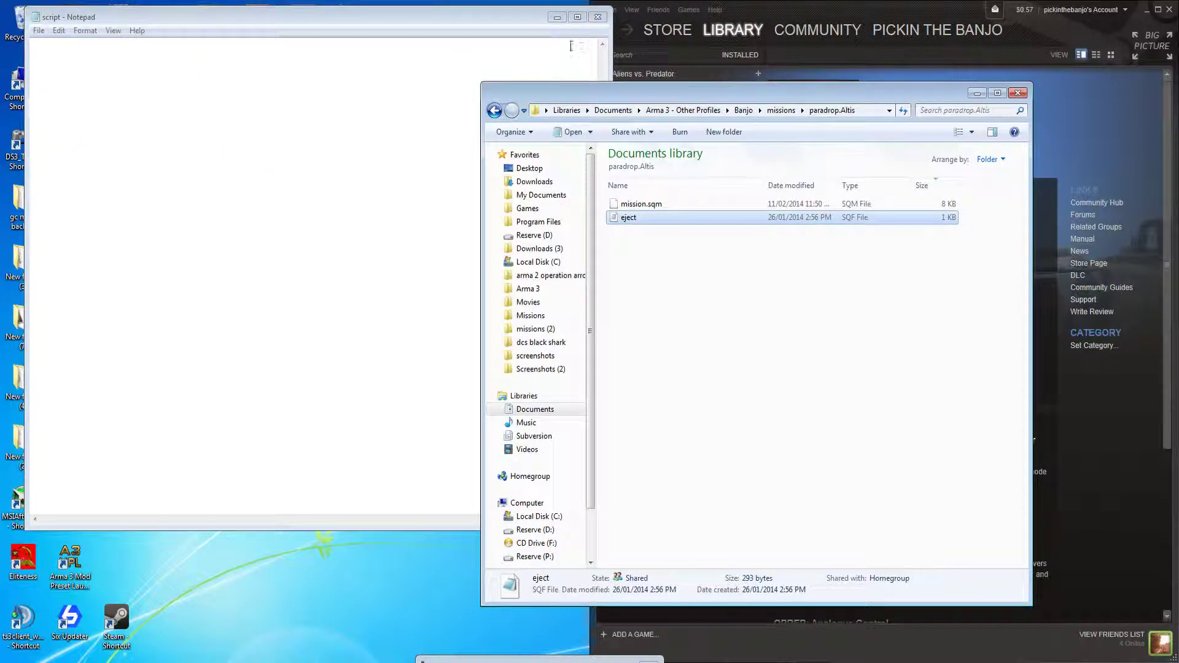
click(599, 18)
click(167, 154)
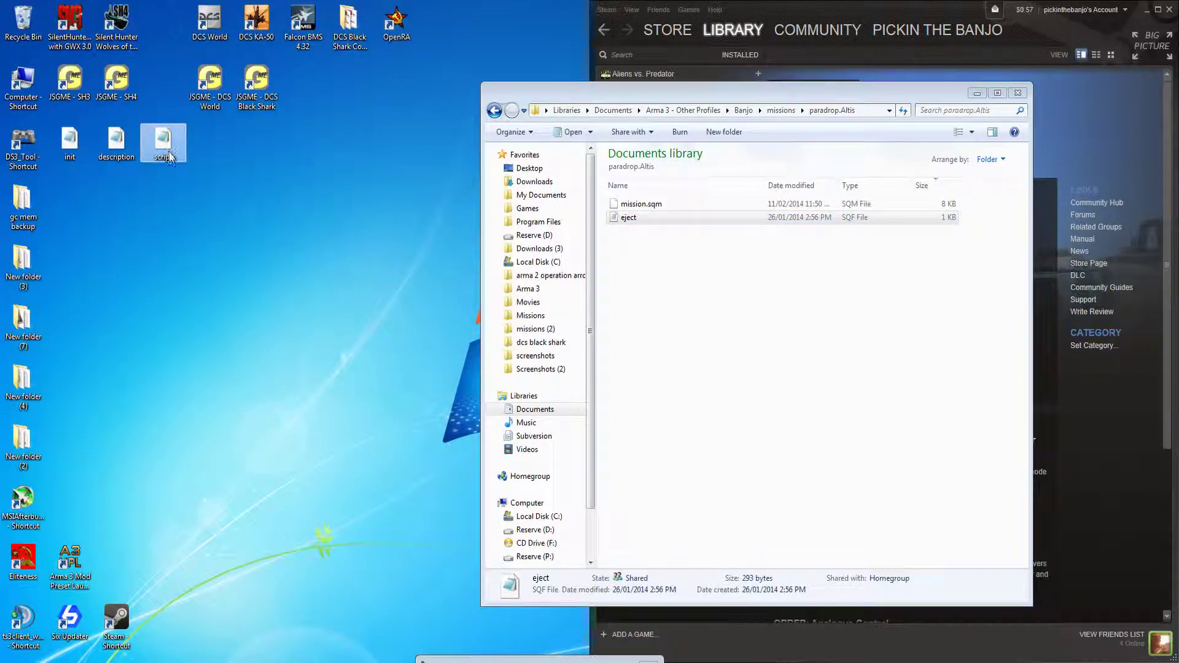
click(163, 158)
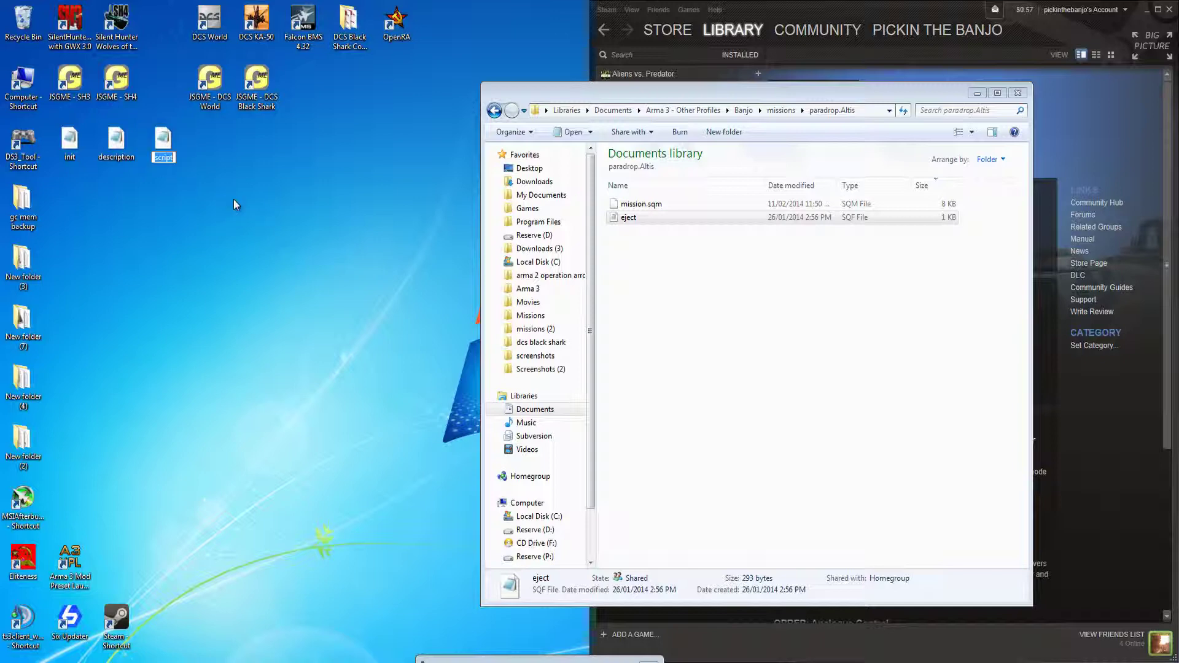
text(eject)
key(Return)
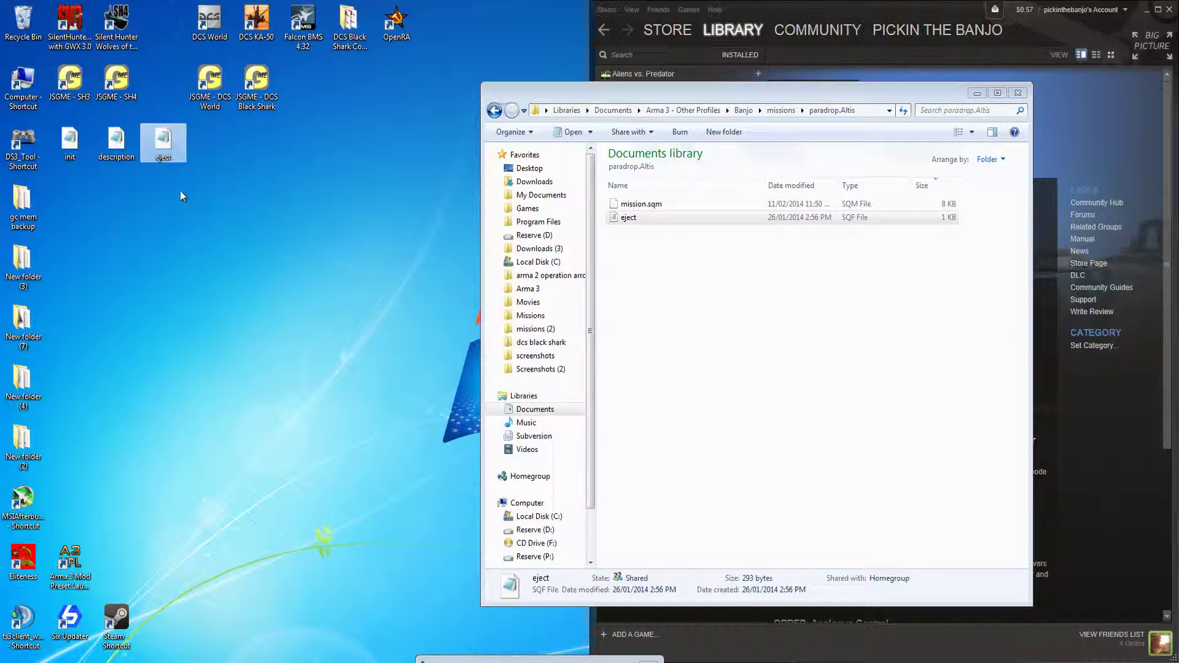
- Review the mission's eject code, then save the desktop eject file in Notepad
double_click(640, 219)
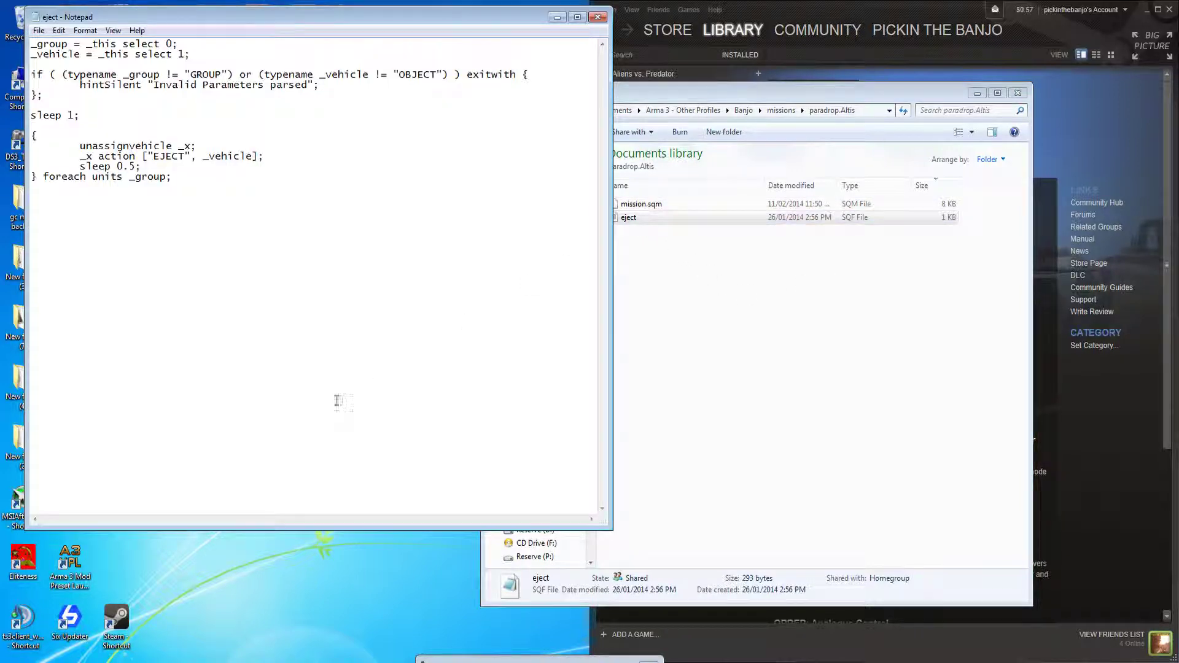
key(ctrl+a)
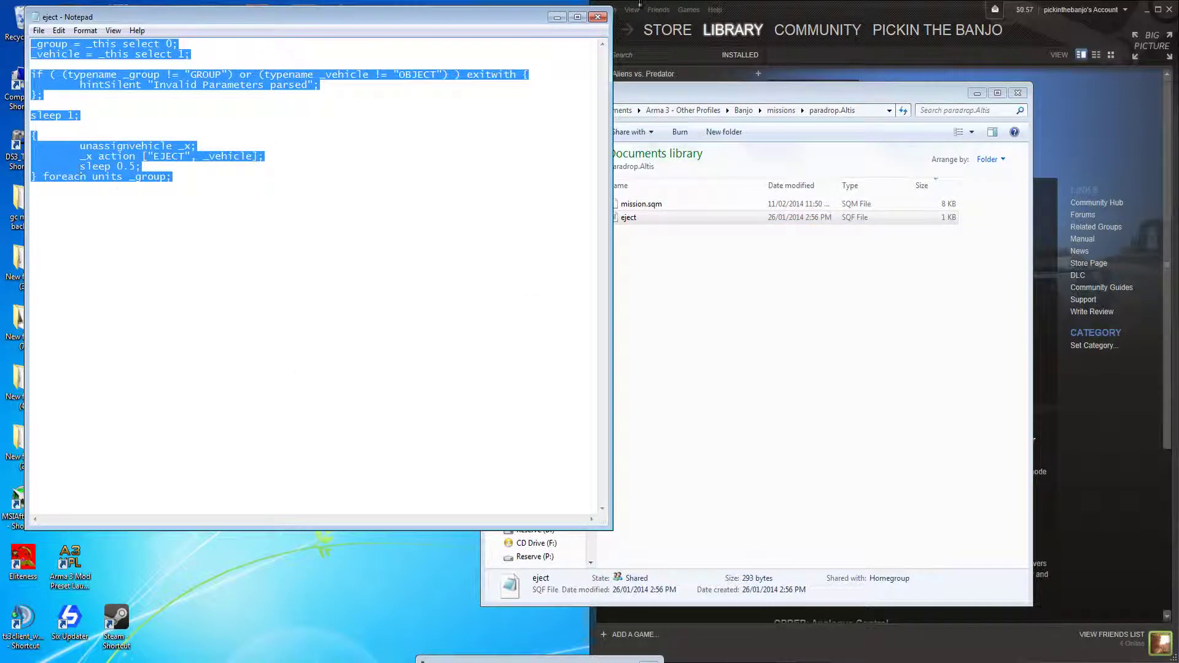
click(598, 16)
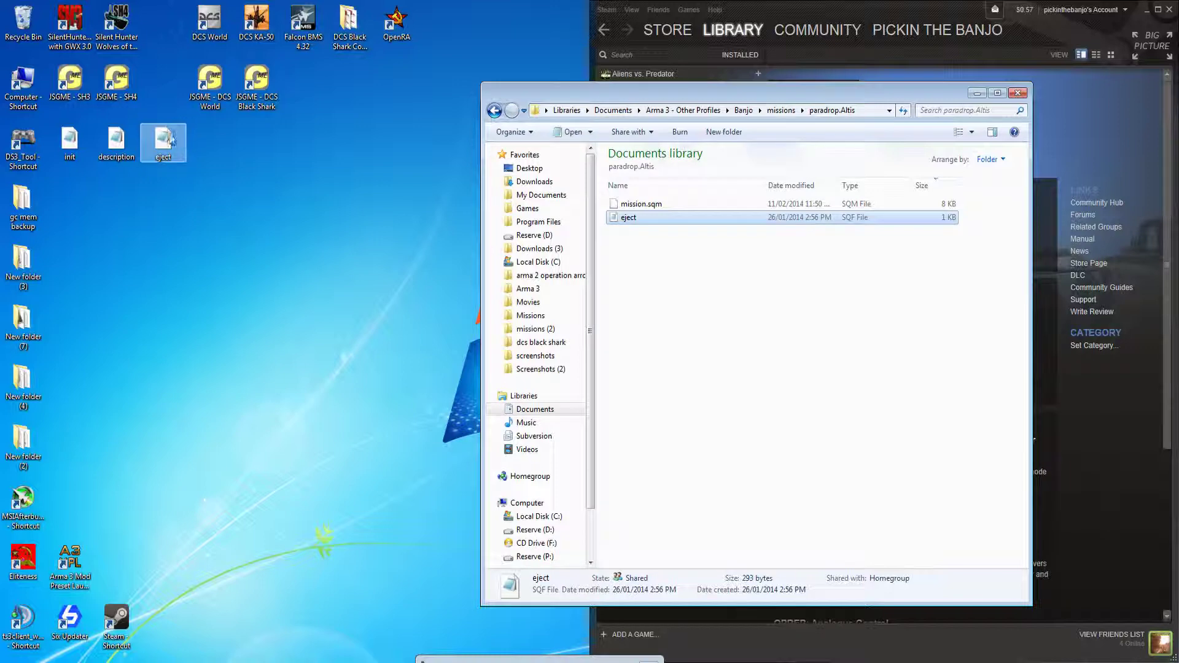
double_click(172, 139)
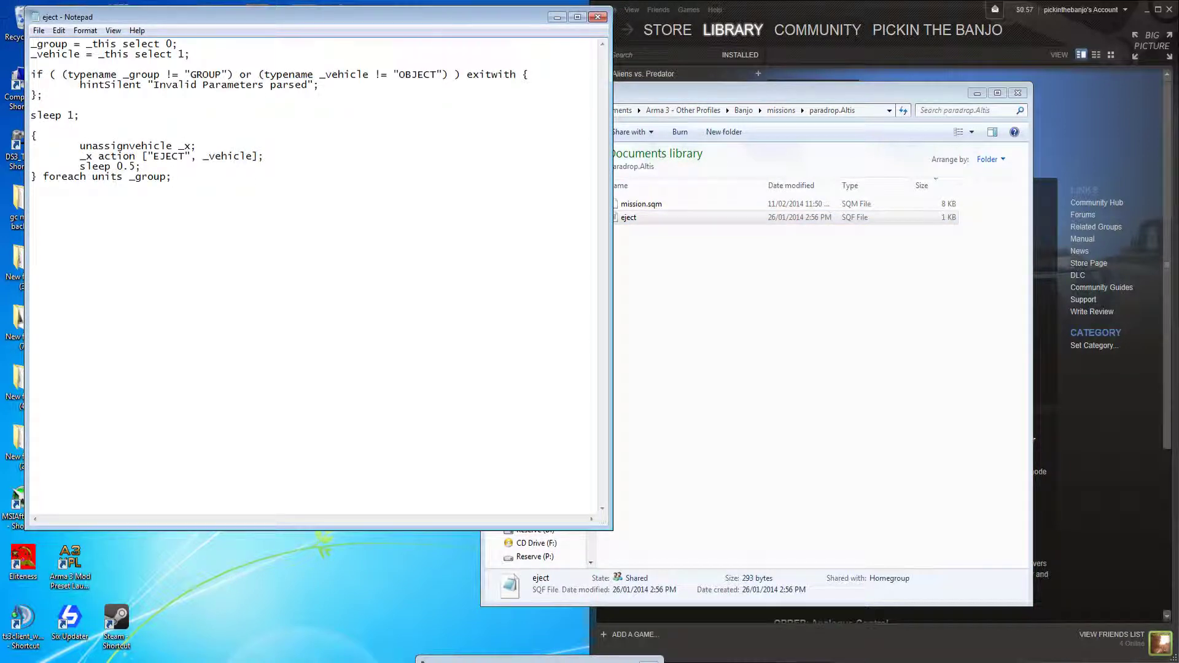
click(38, 30)
click(50, 78)
click(598, 17)
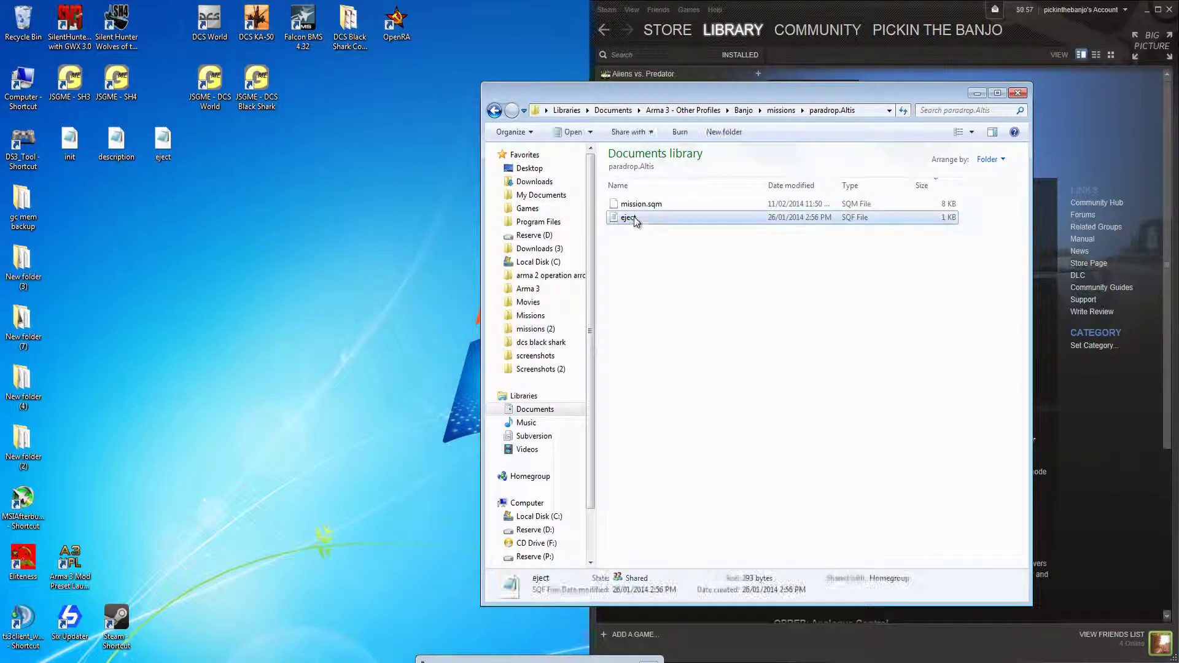
- Delete the old eject from paradrop.Altis and paste in a copy of the desktop eject file
key(Delete)
key(Return)
click(164, 147)
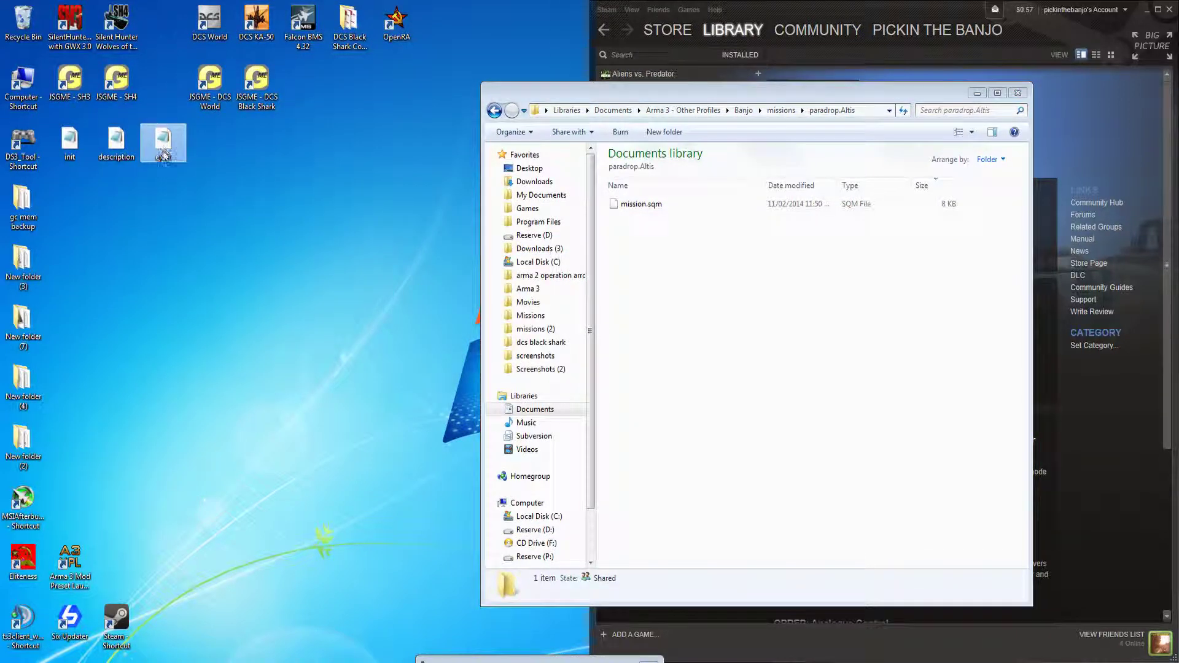
right_click(164, 151)
click(209, 384)
right_click(679, 236)
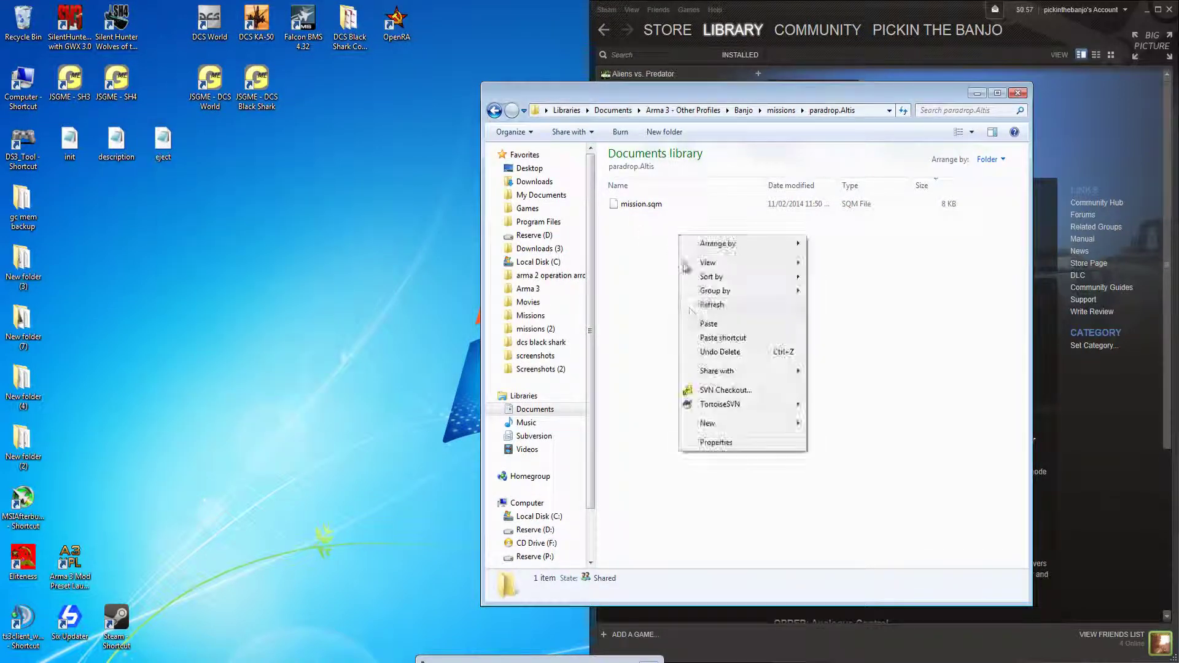
click(708, 324)
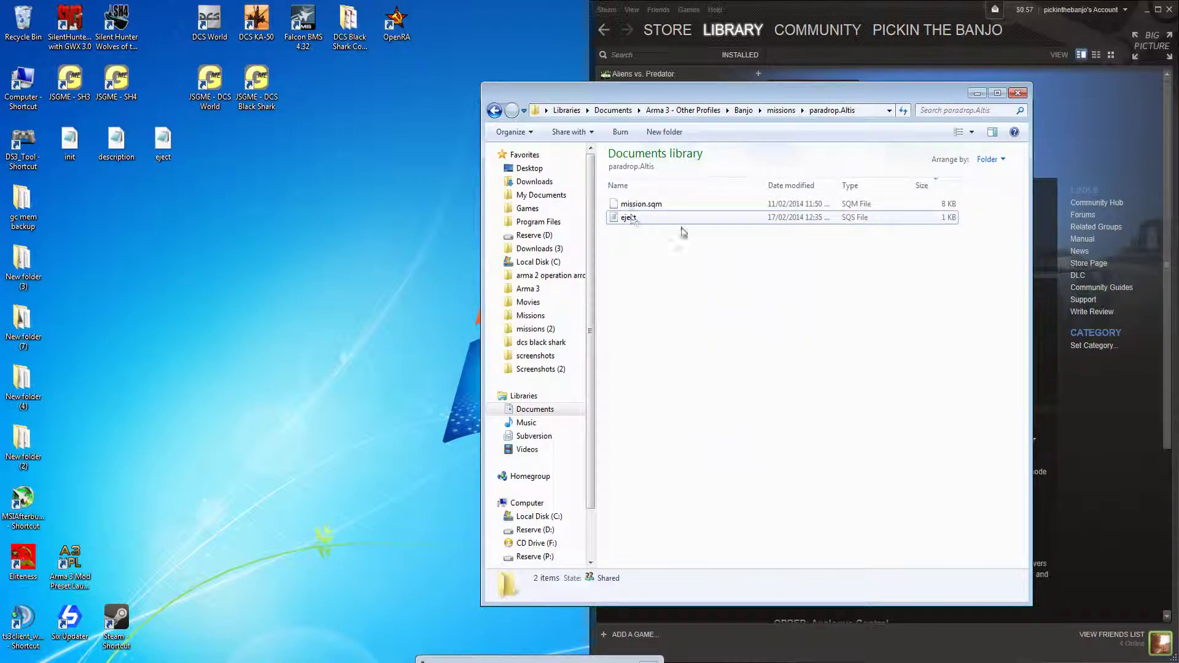
click(161, 154)
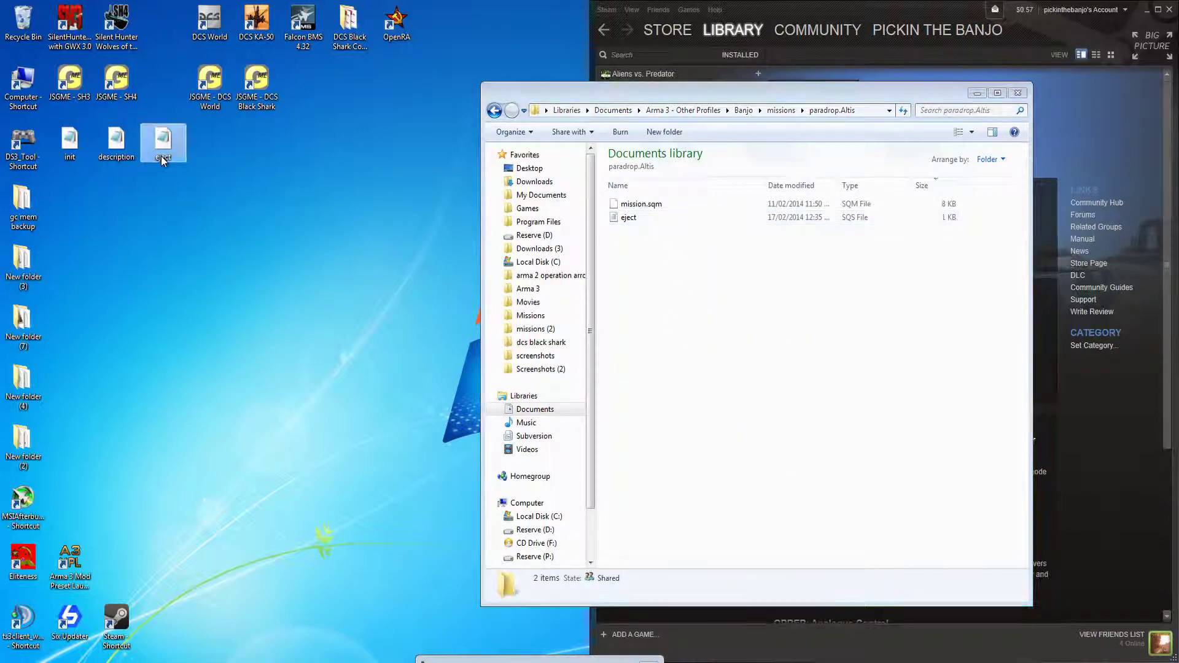
- Erase all text from the desktop eject file and save it empty
double_click(161, 156)
click(58, 31)
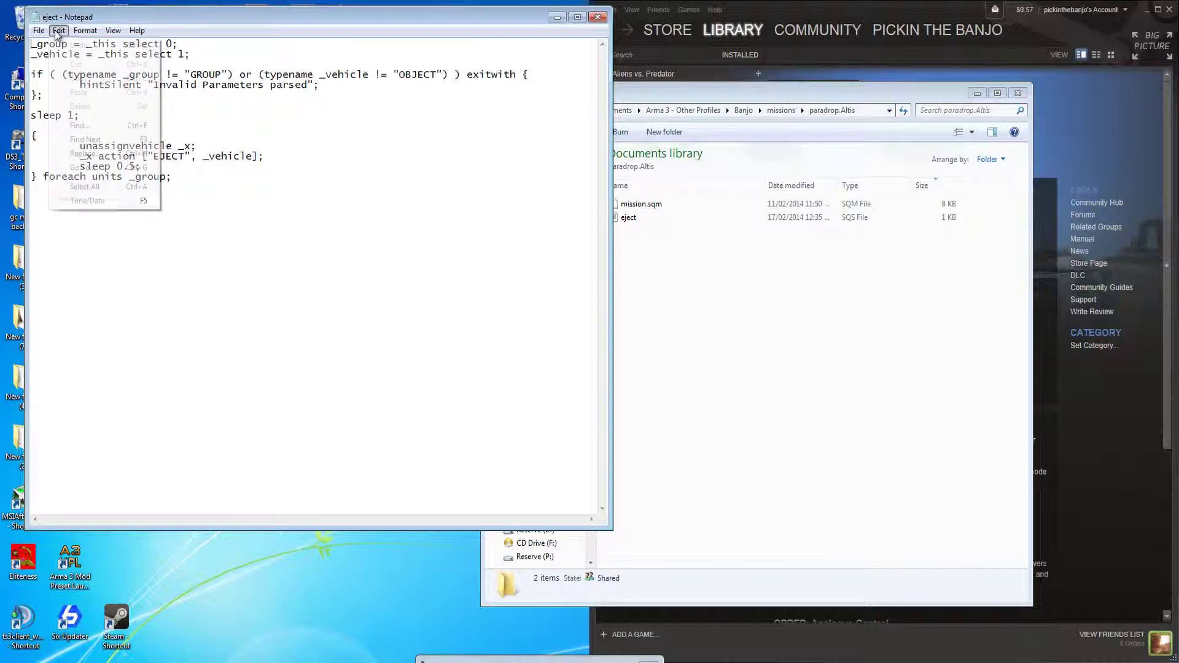
click(81, 186)
key(Delete)
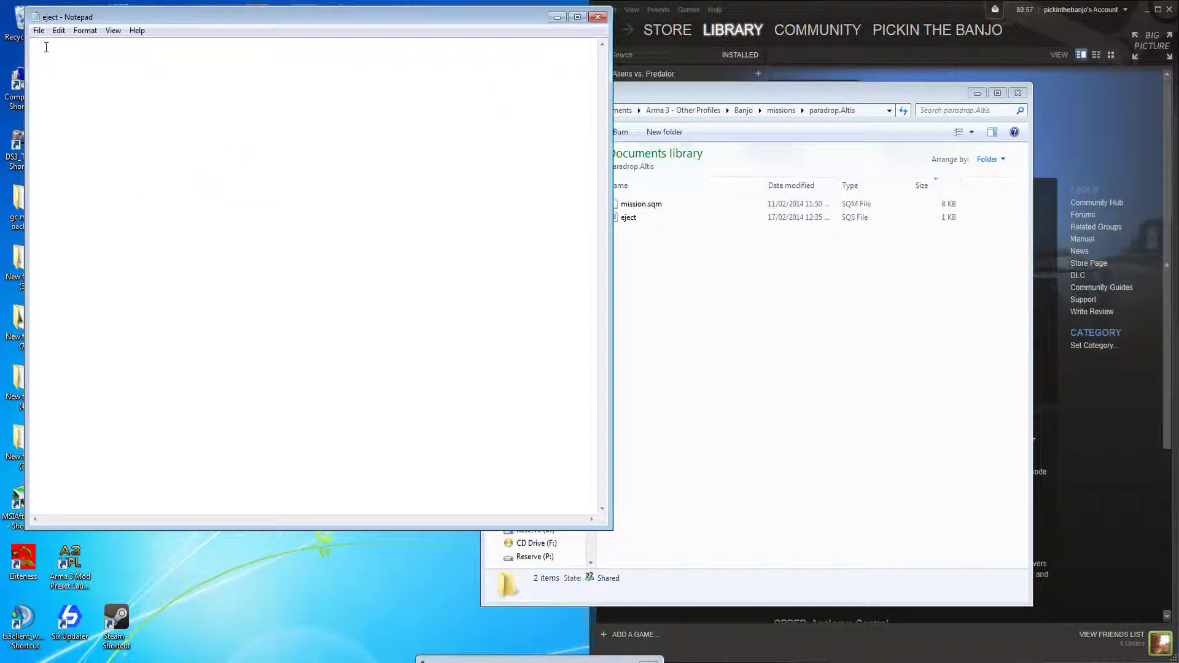
click(40, 30)
click(53, 72)
click(597, 17)
- Rename the desktop eject file back to script and shift Explorer left to reveal Steam
click(173, 154)
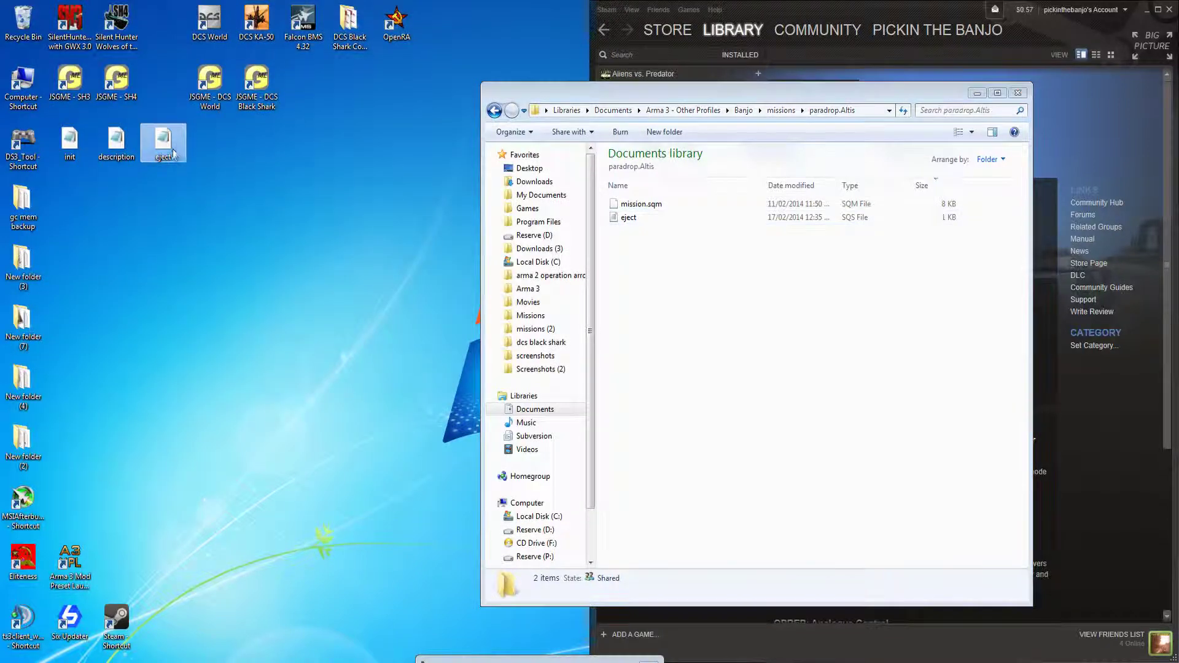
click(163, 158)
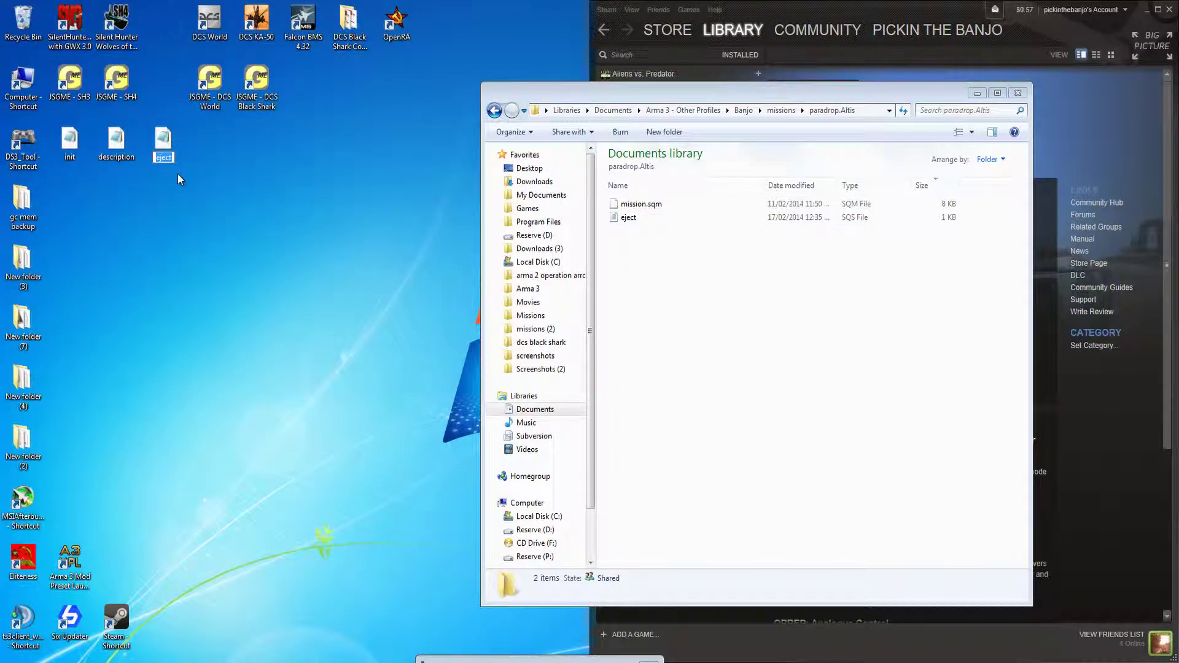
key(Return)
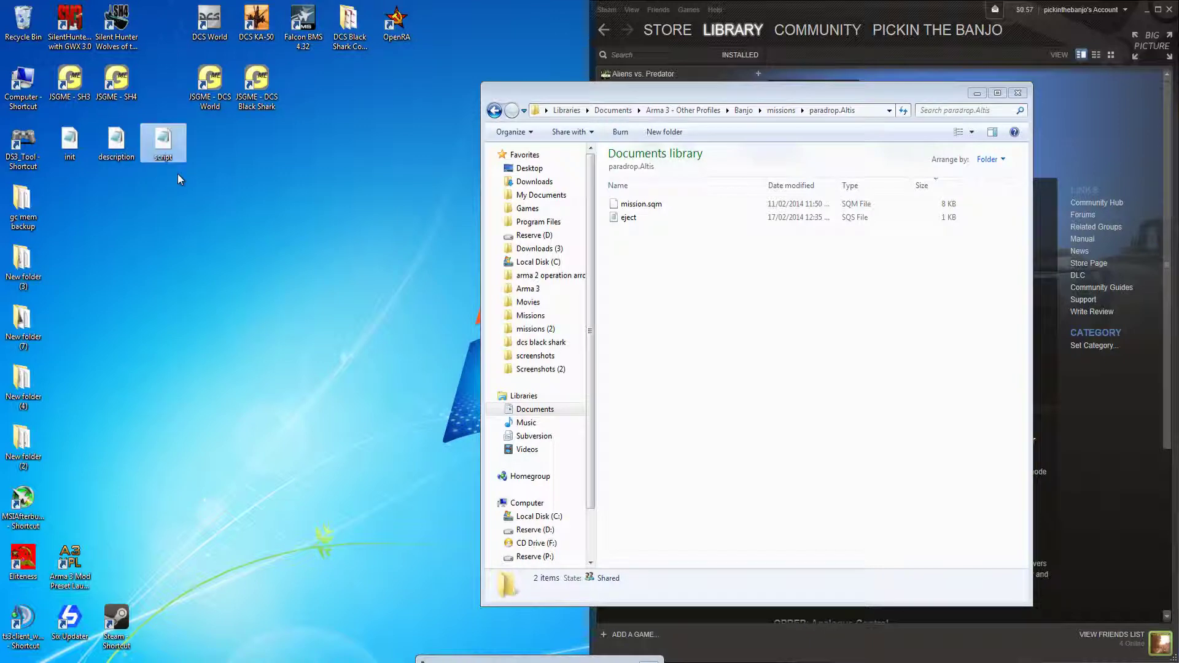
click(344, 243)
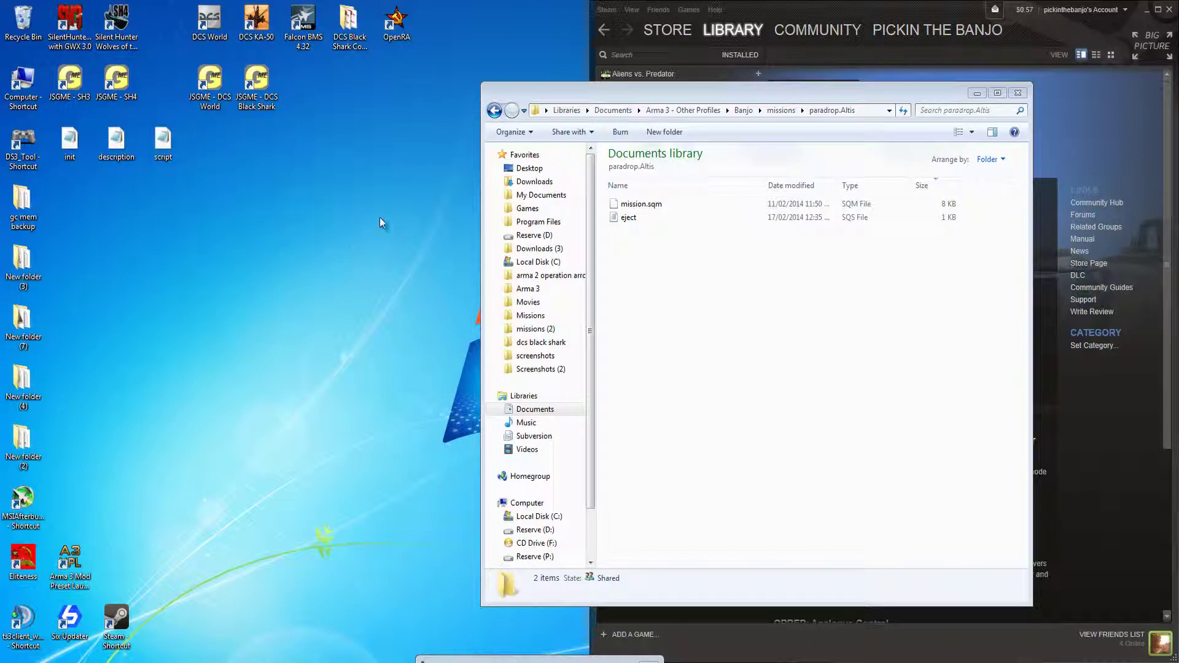
drag(734, 95, 272, 123)
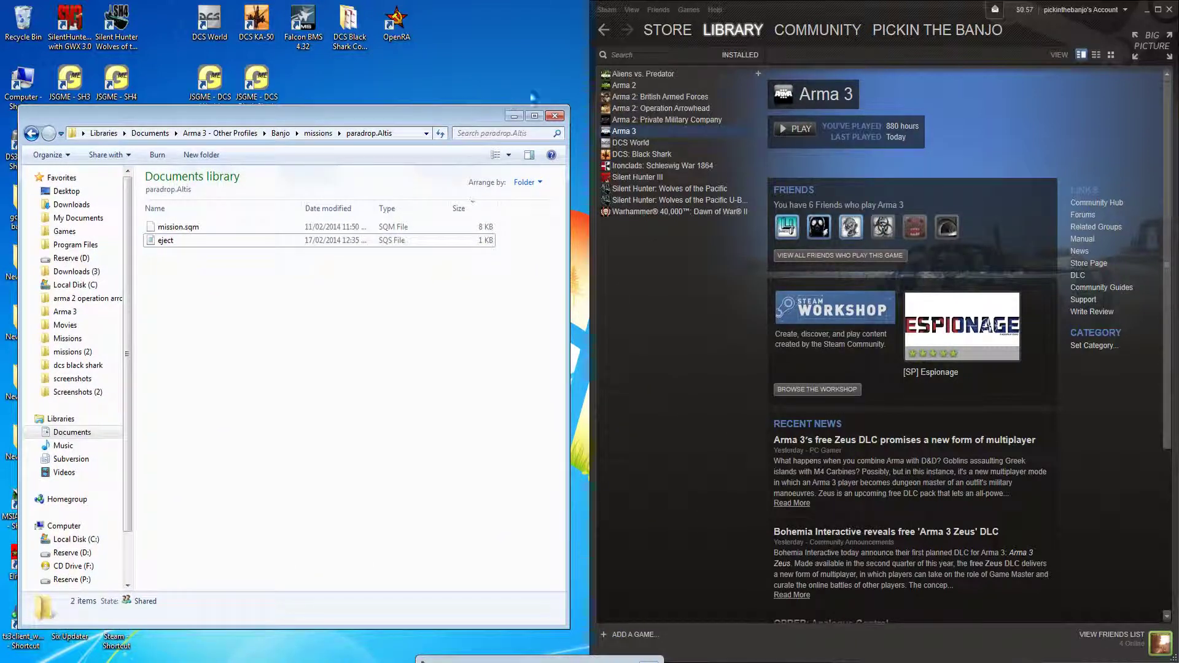
right_click(624, 131)
click(654, 352)
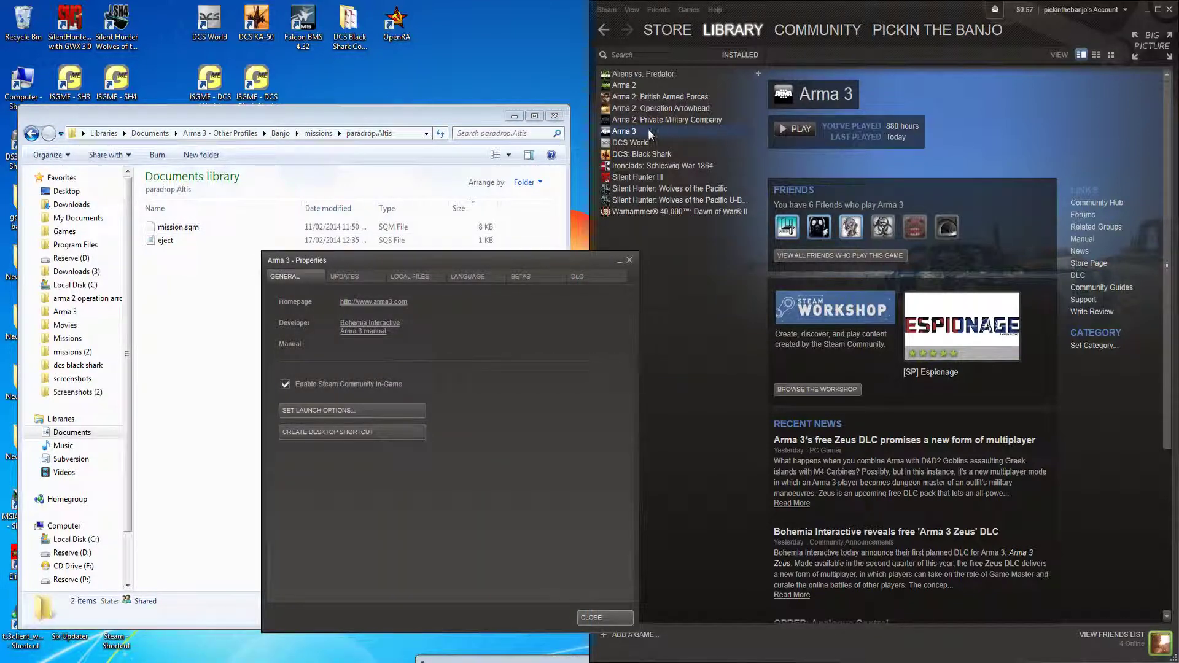
right_click(630, 130)
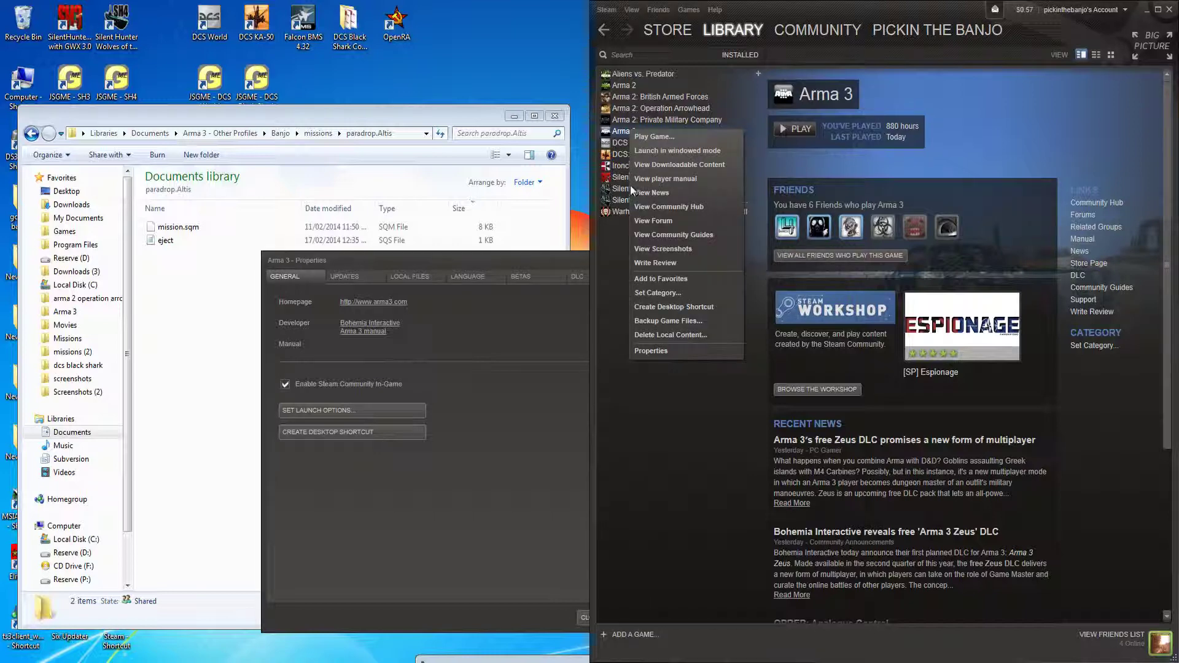
click(685, 354)
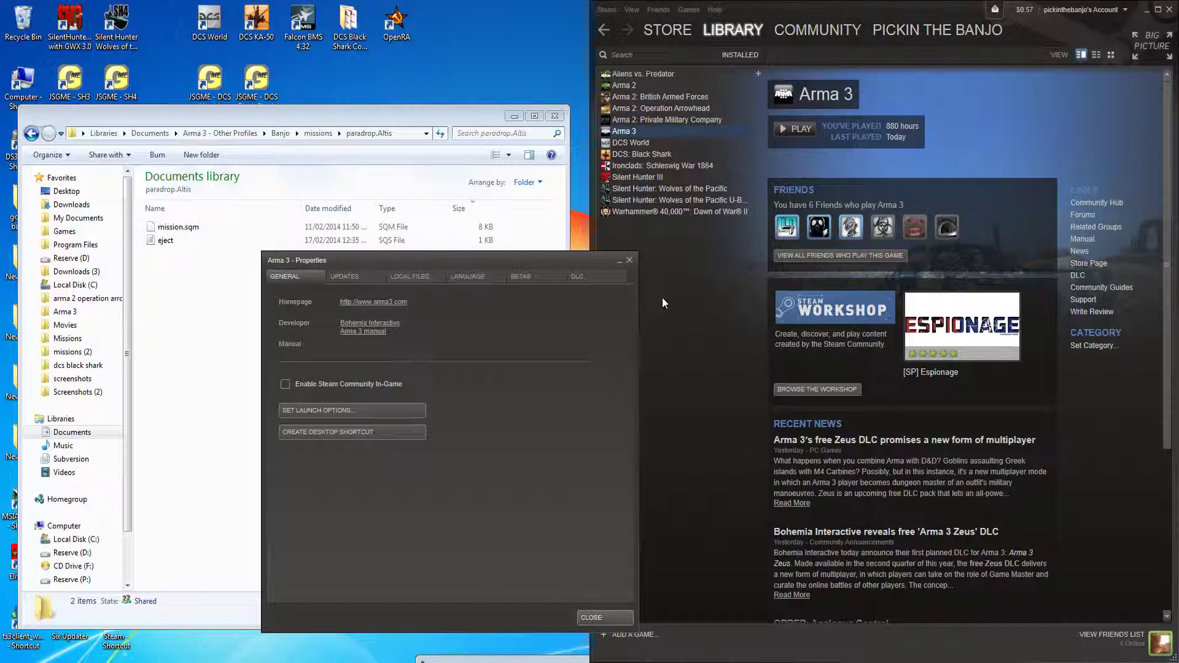
click(322, 410)
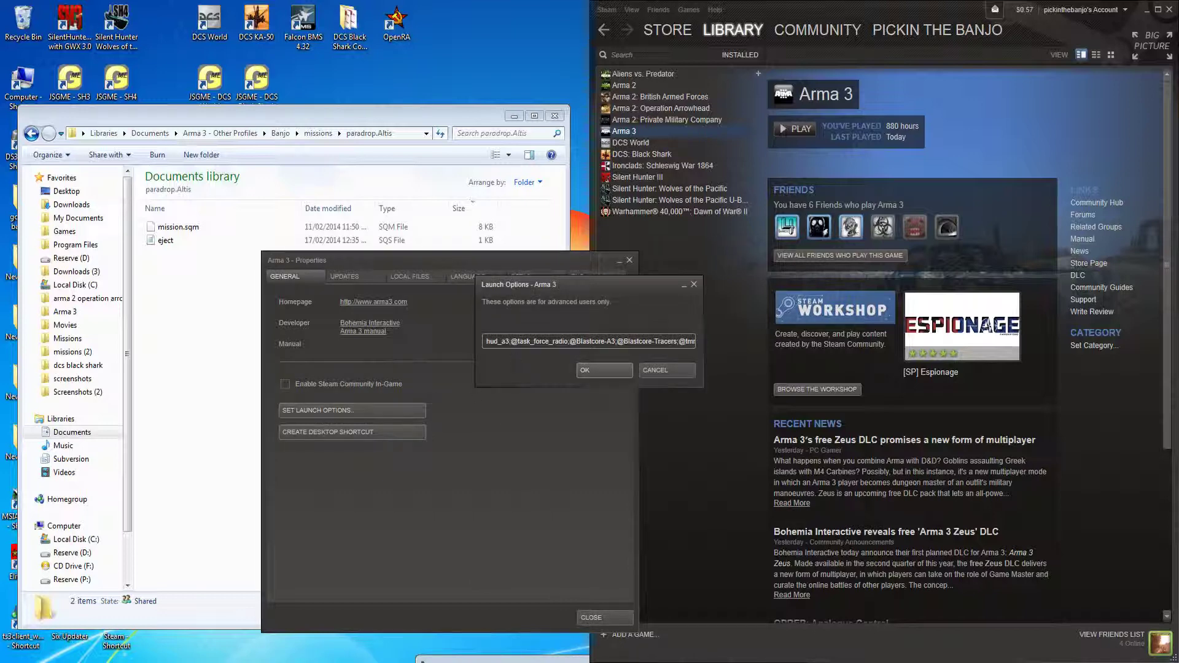
drag(509, 340, 489, 343)
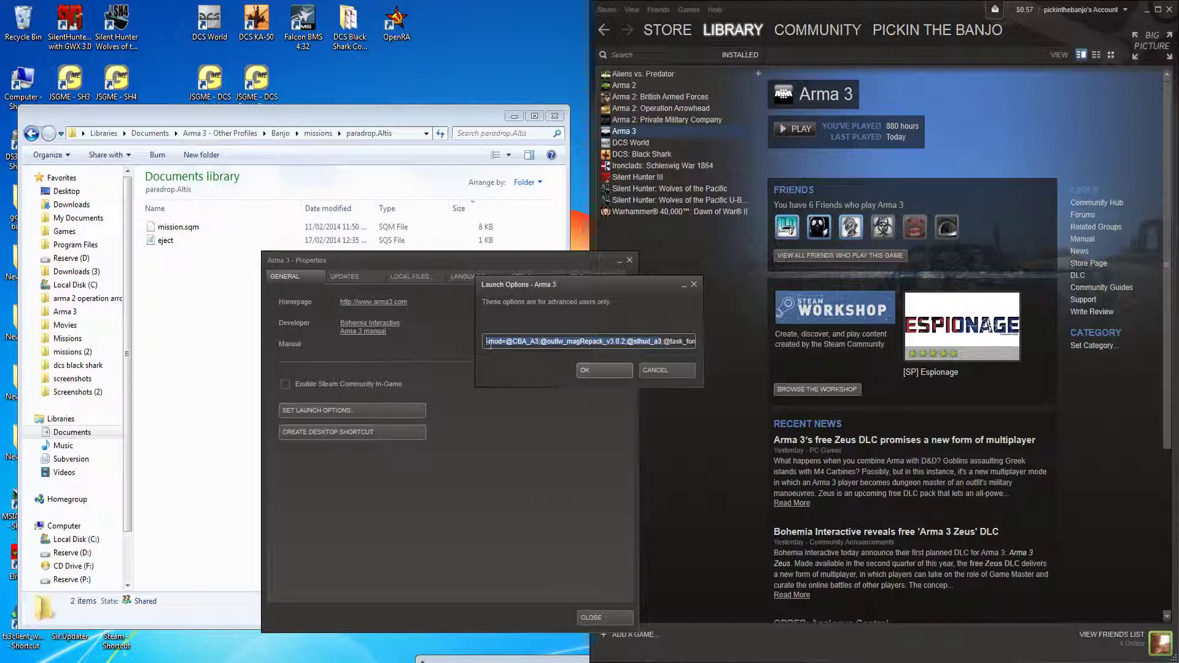
click(511, 344)
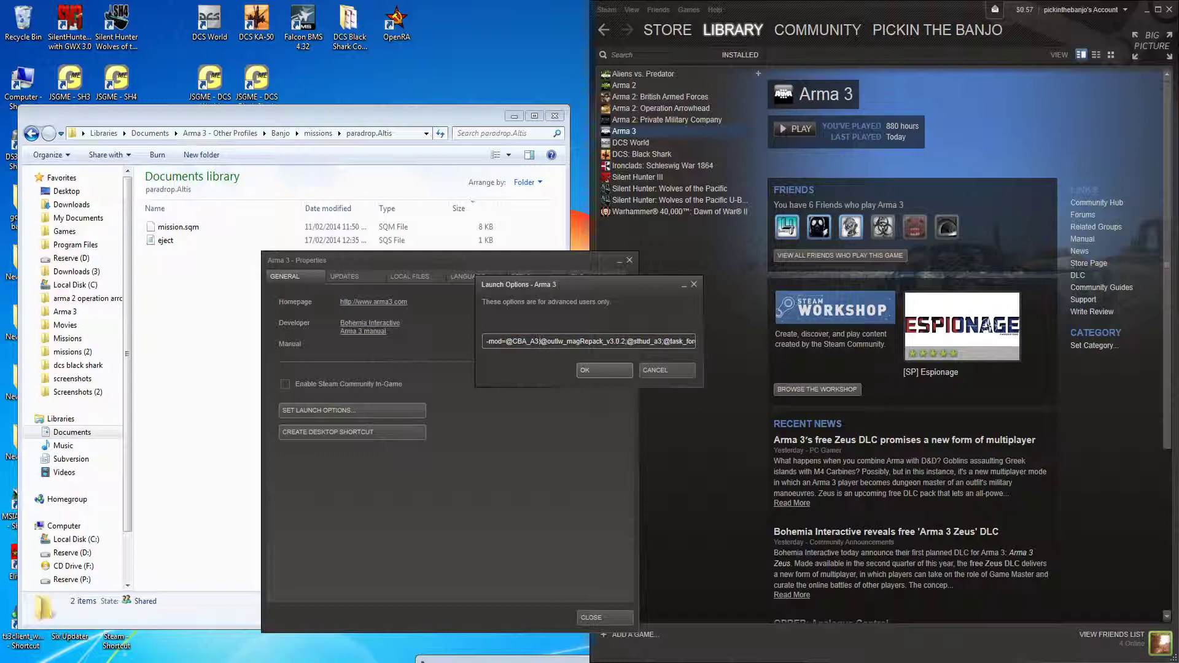
click(141, 574)
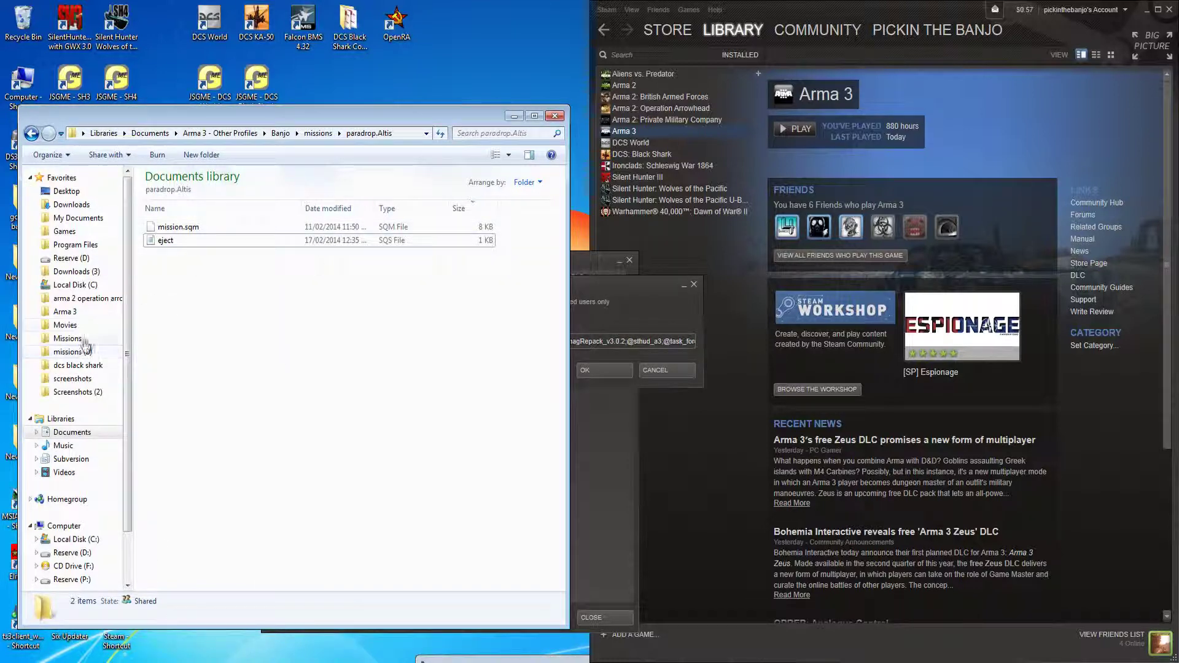
click(71, 314)
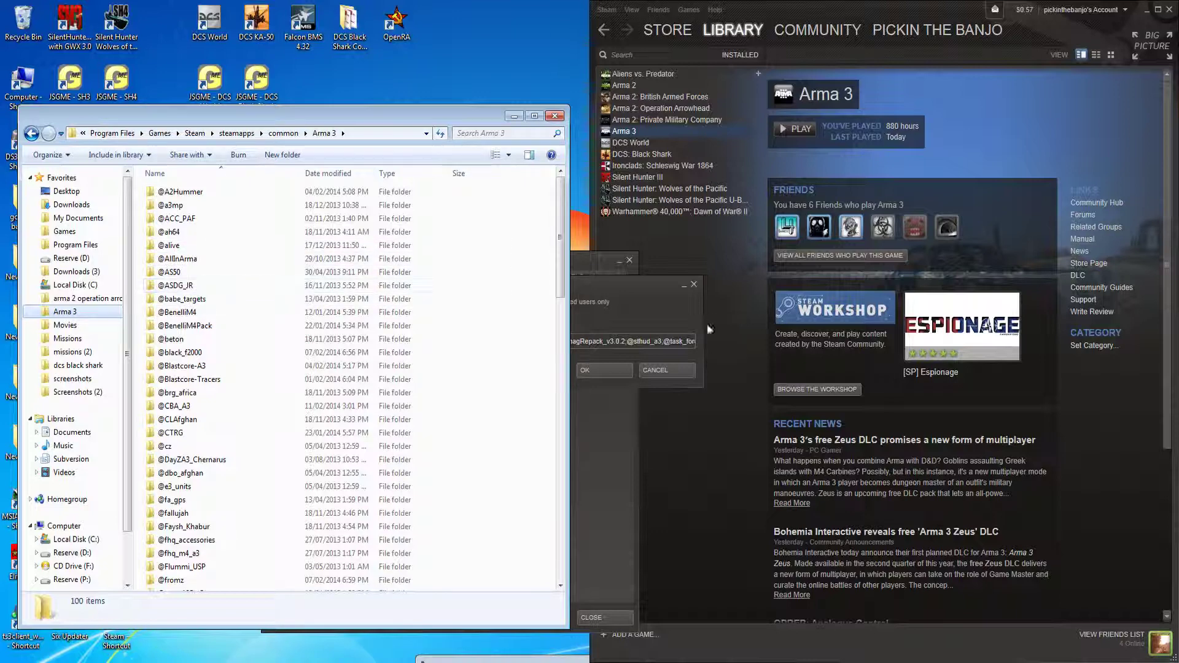
drag(676, 347, 695, 360)
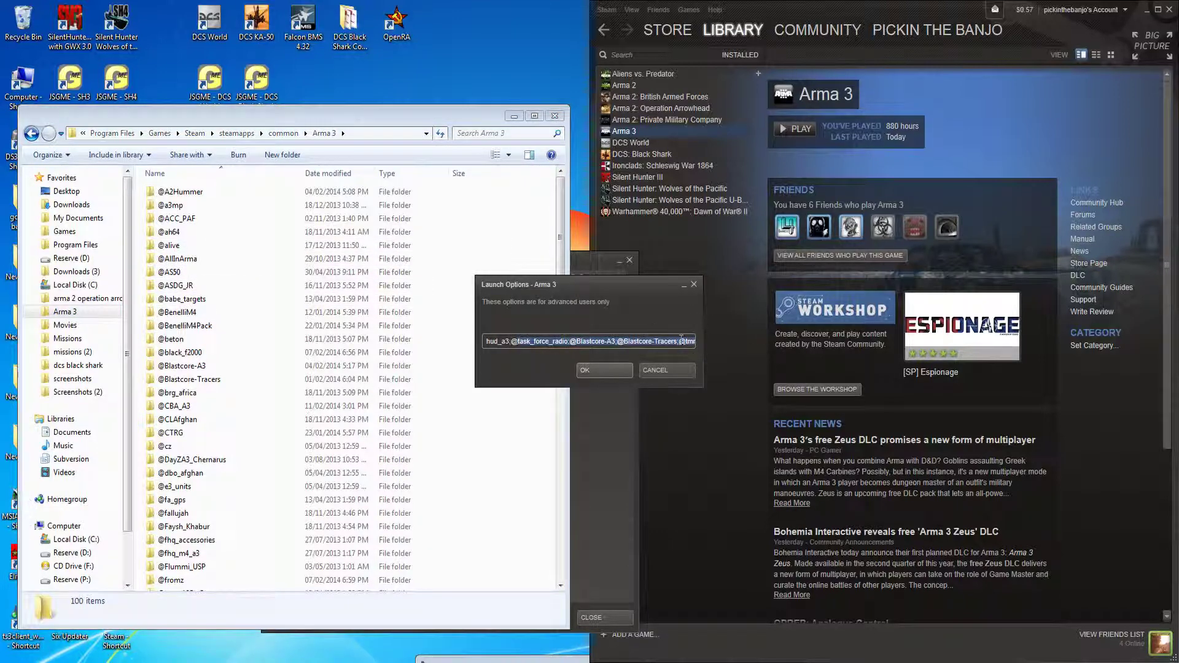
click(687, 345)
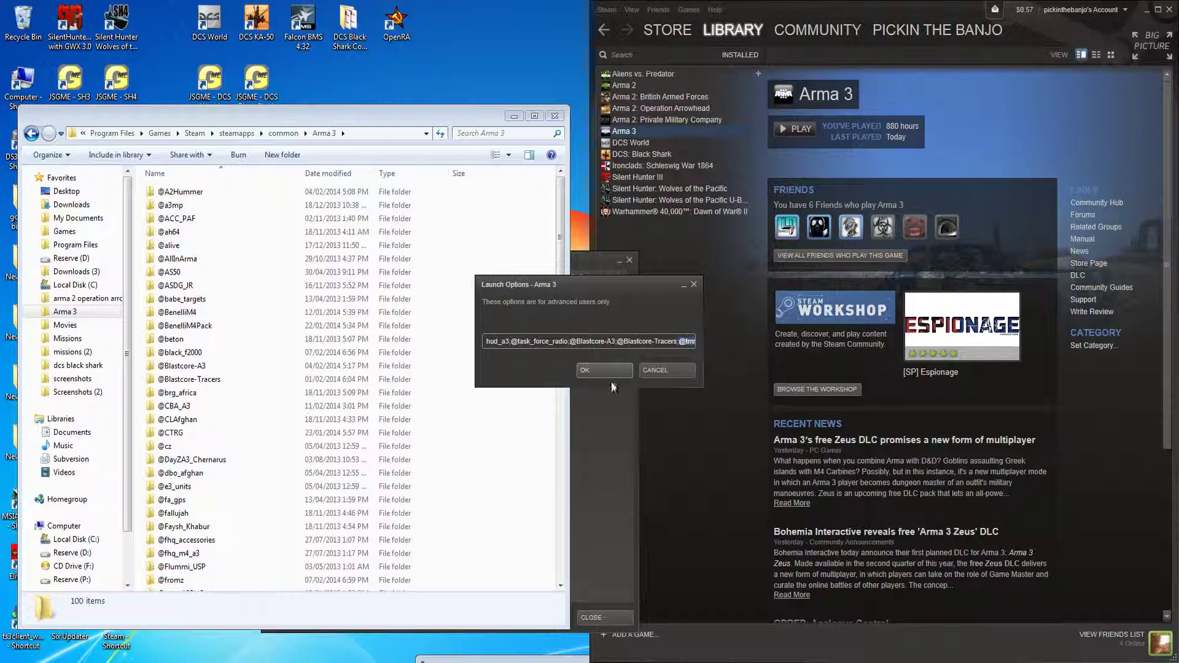
click(203, 469)
scroll(207, 458, down, 7)
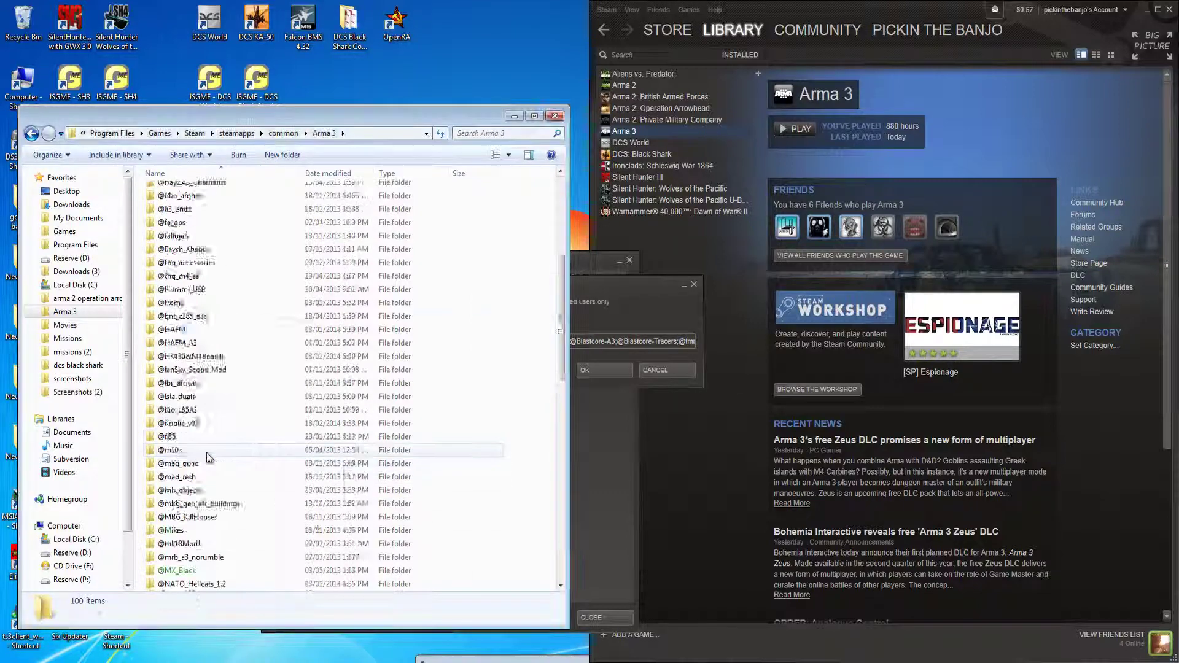
scroll(208, 457, down, 8)
click(177, 506)
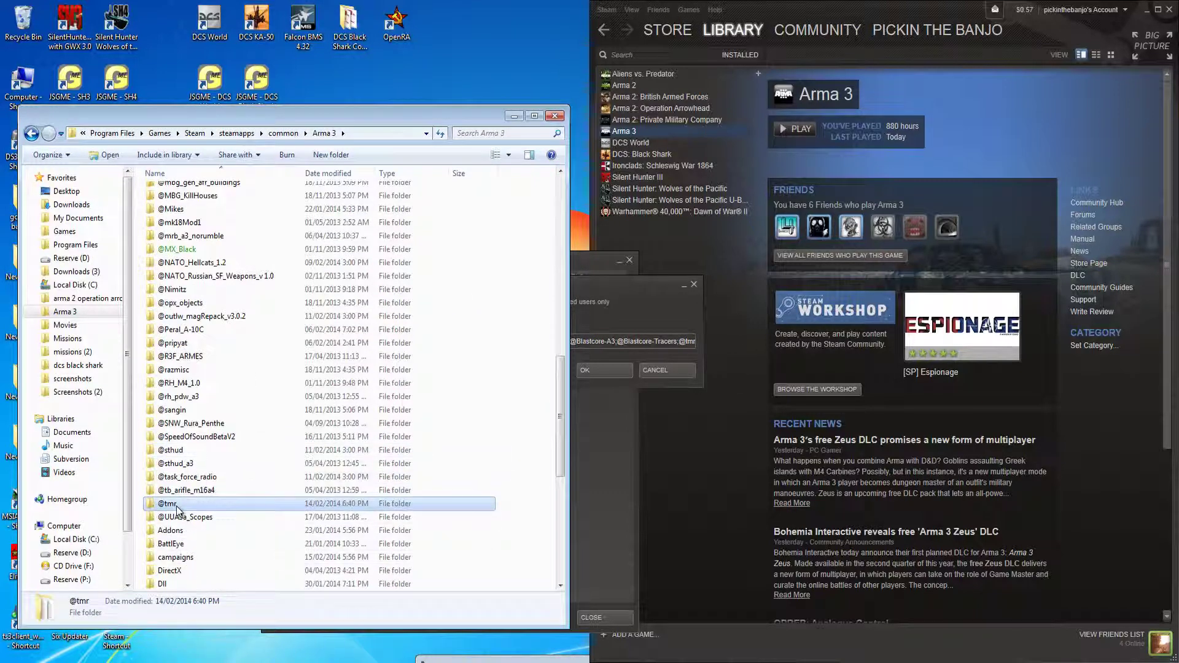
click(173, 509)
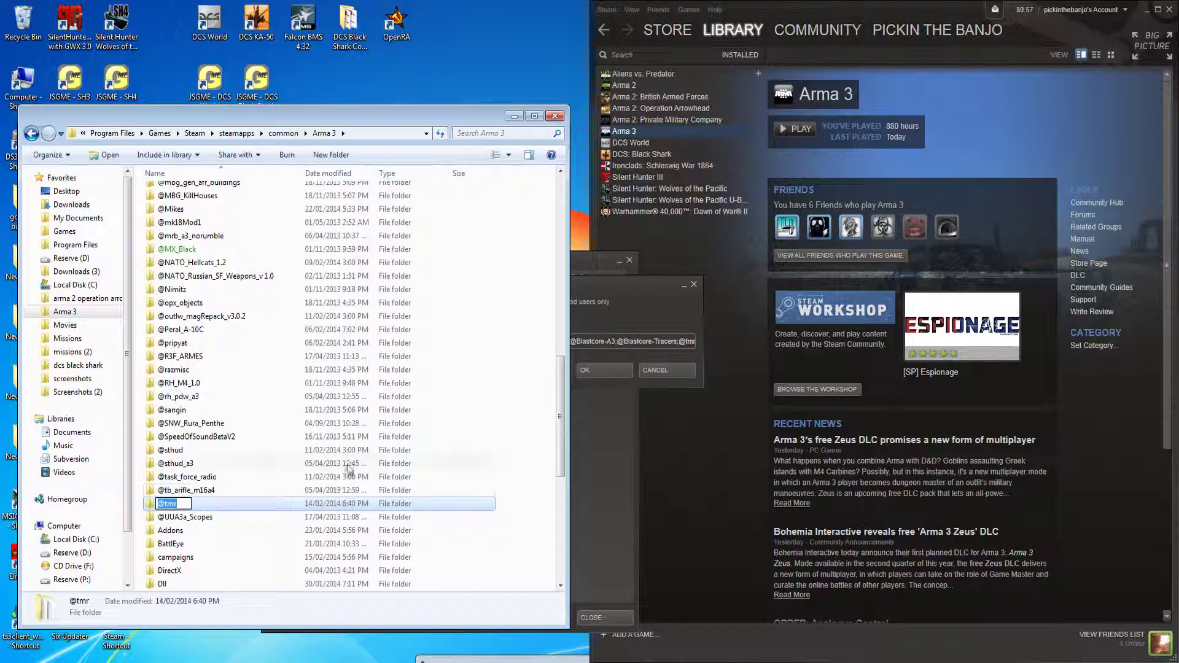
click(684, 341)
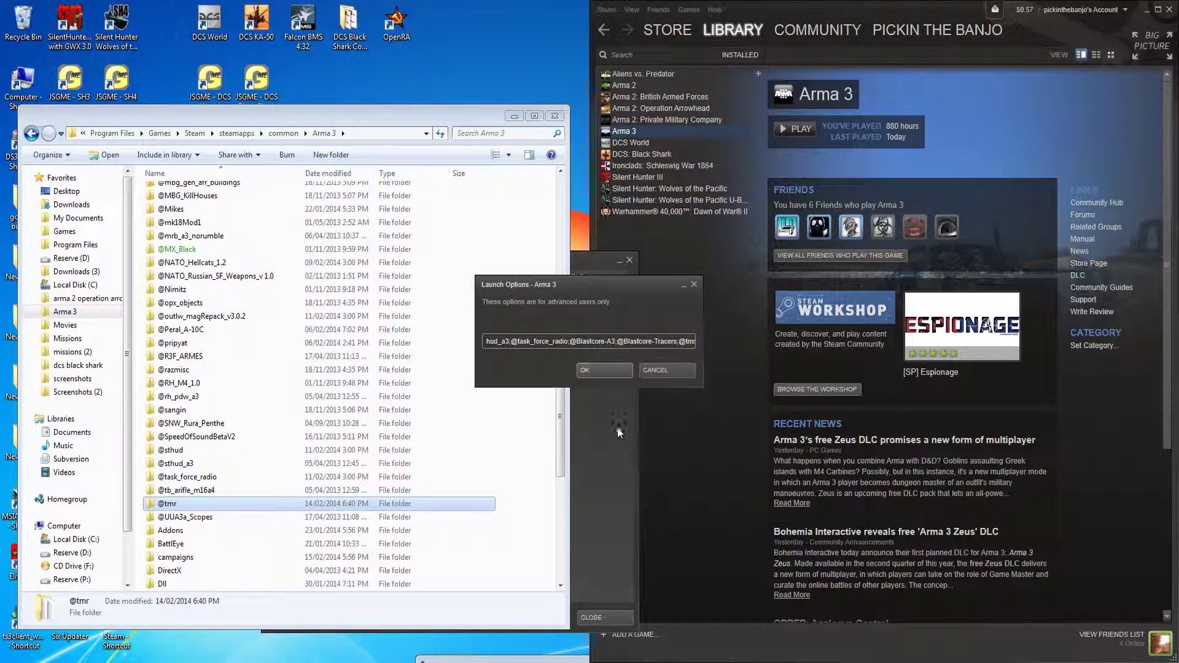
- Confirm the Arma 3 launch options, then close Explorer and the Arma 3 Properties window
click(605, 370)
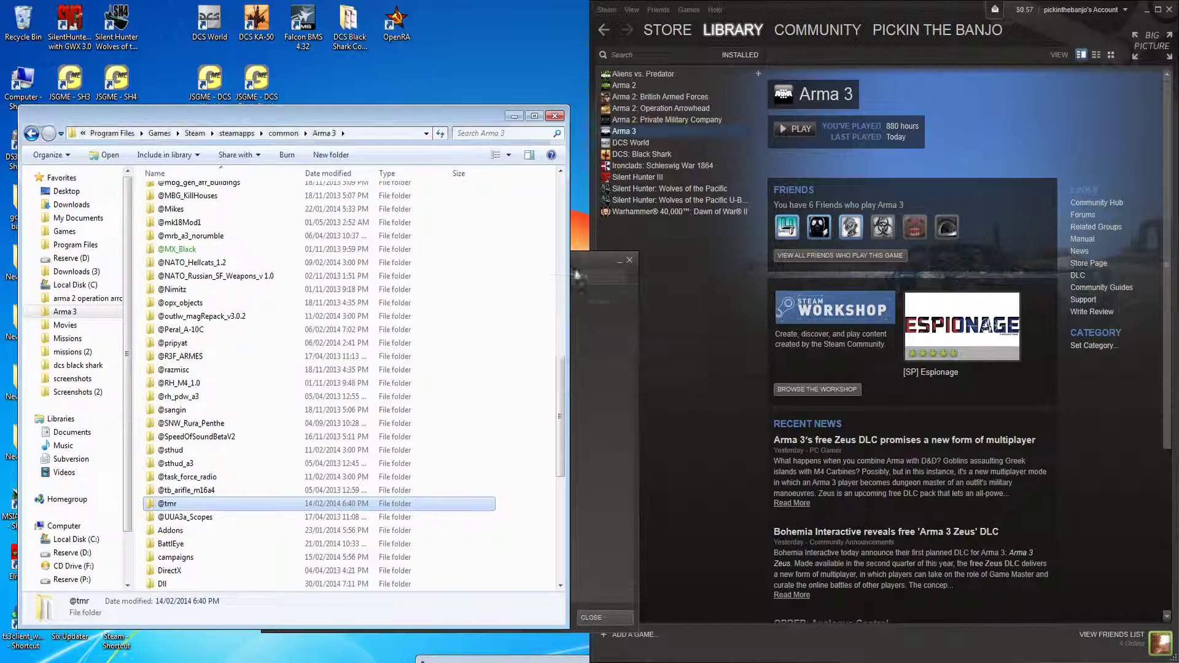
click(555, 116)
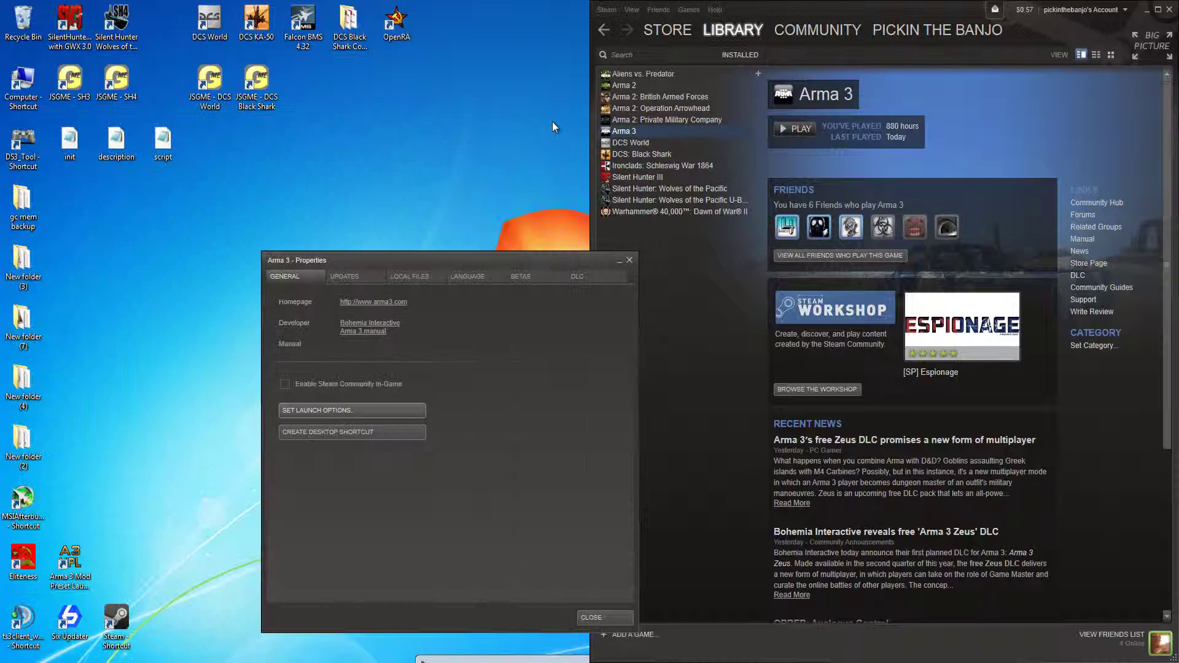
click(629, 263)
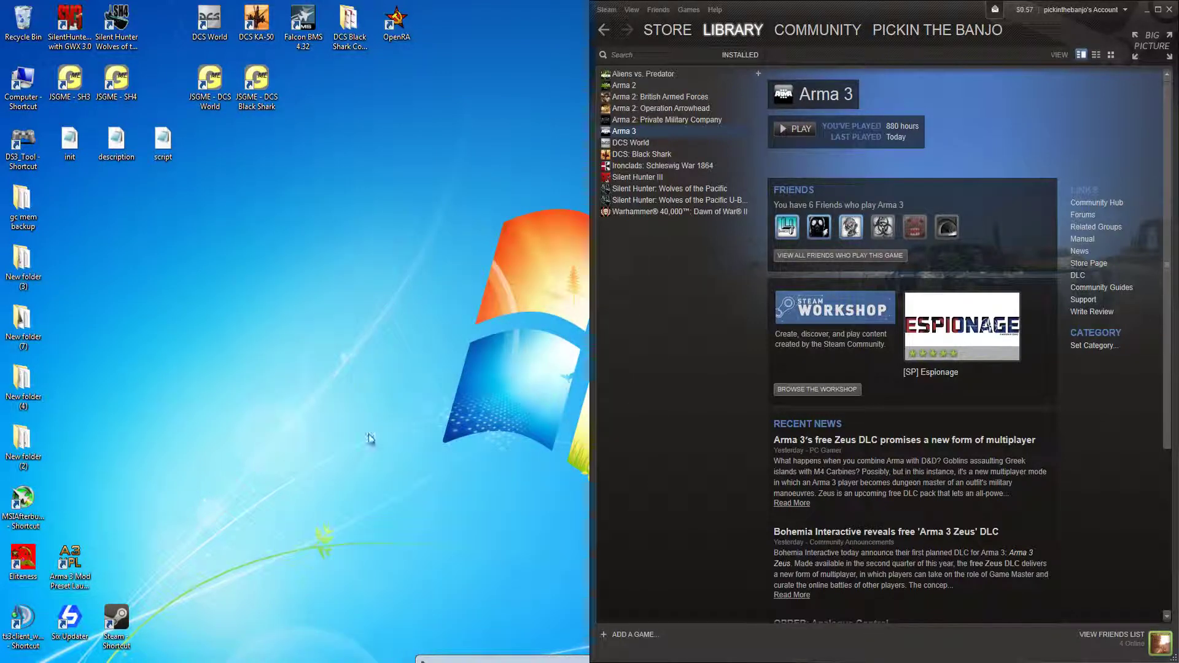